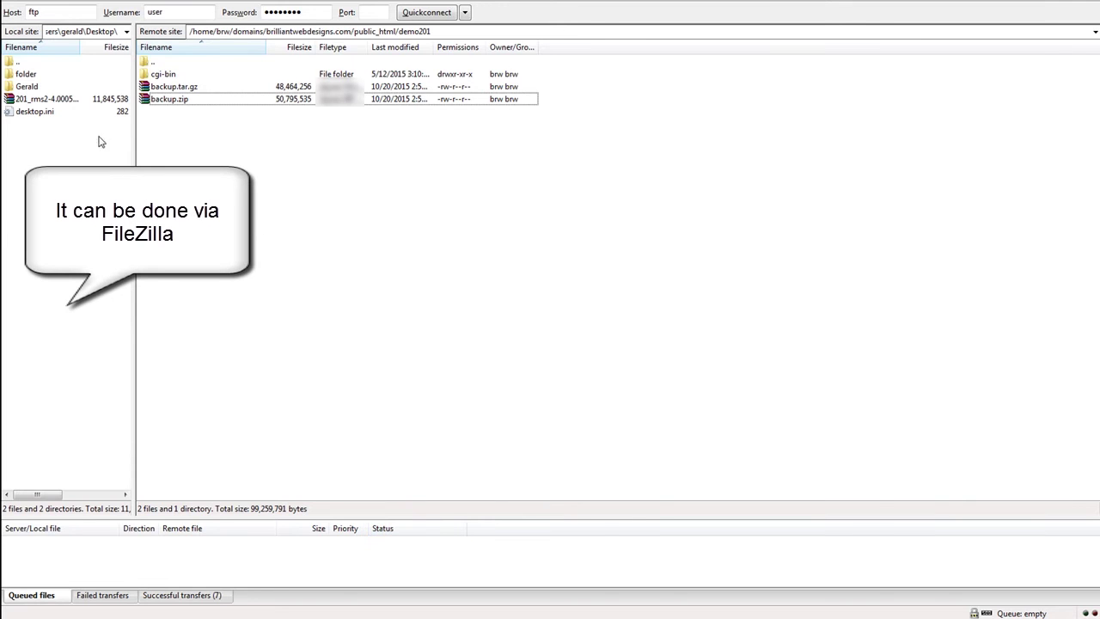
Upload the RMS2 zip from the local desktop to the remote demo201 folder in FileZilla
click(49, 101)
right_click(49, 101)
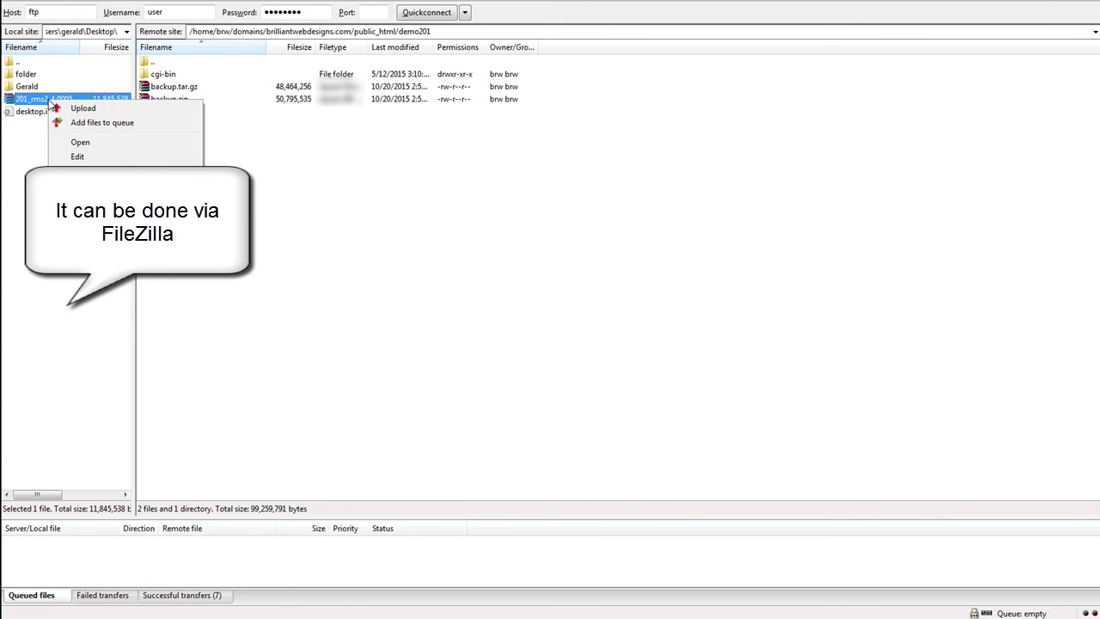
click(78, 108)
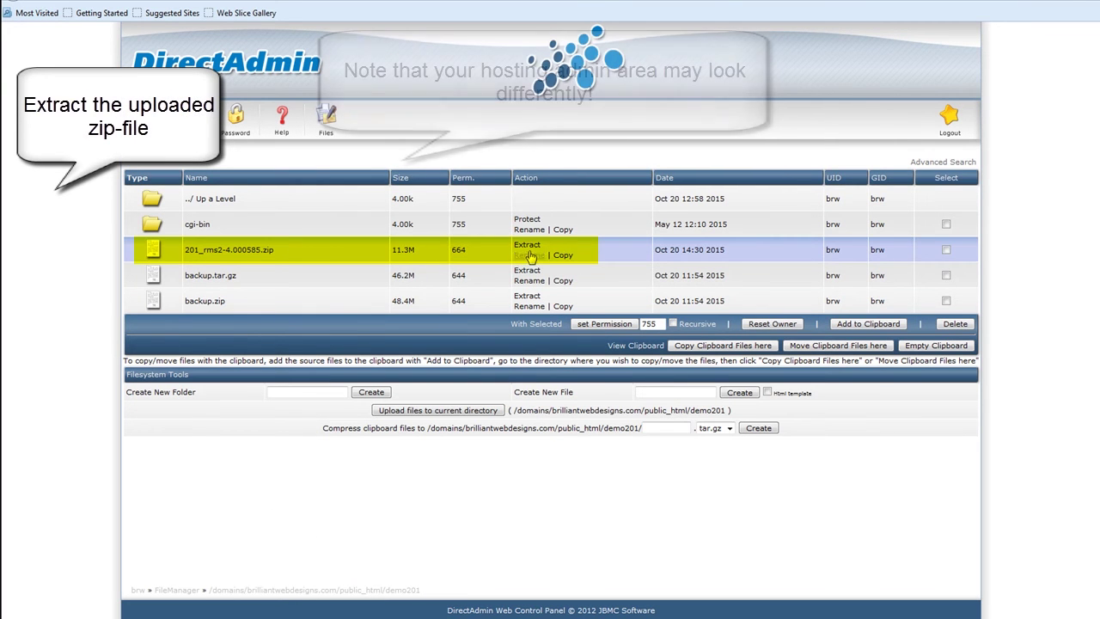
Extract the RMS2 zip into demo201 and browse the extracted shop folders and PHP files
click(528, 246)
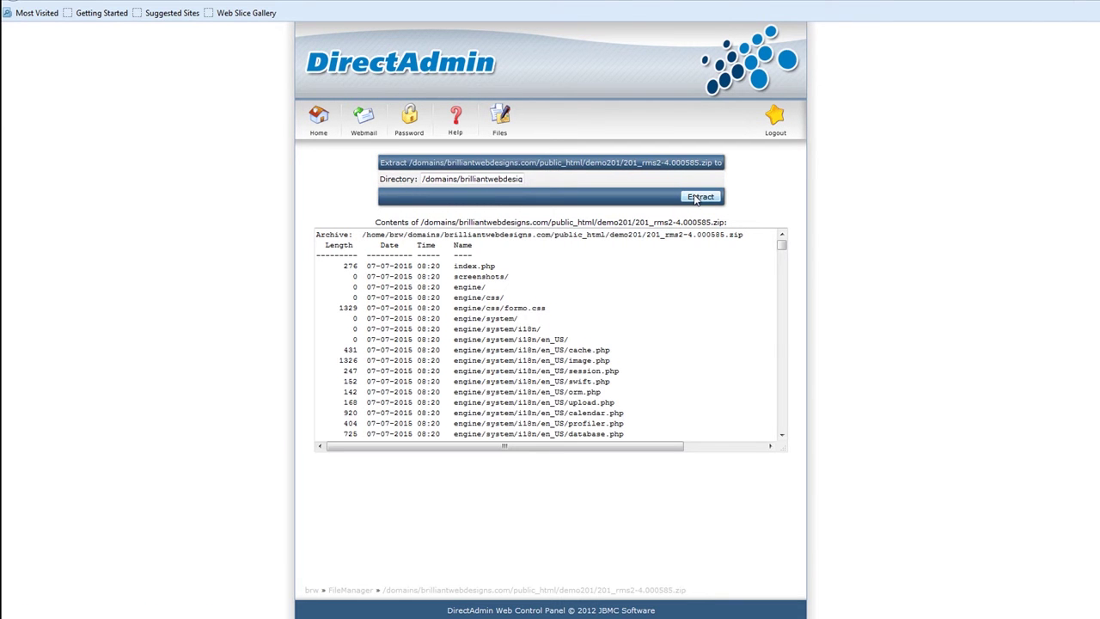
click(697, 197)
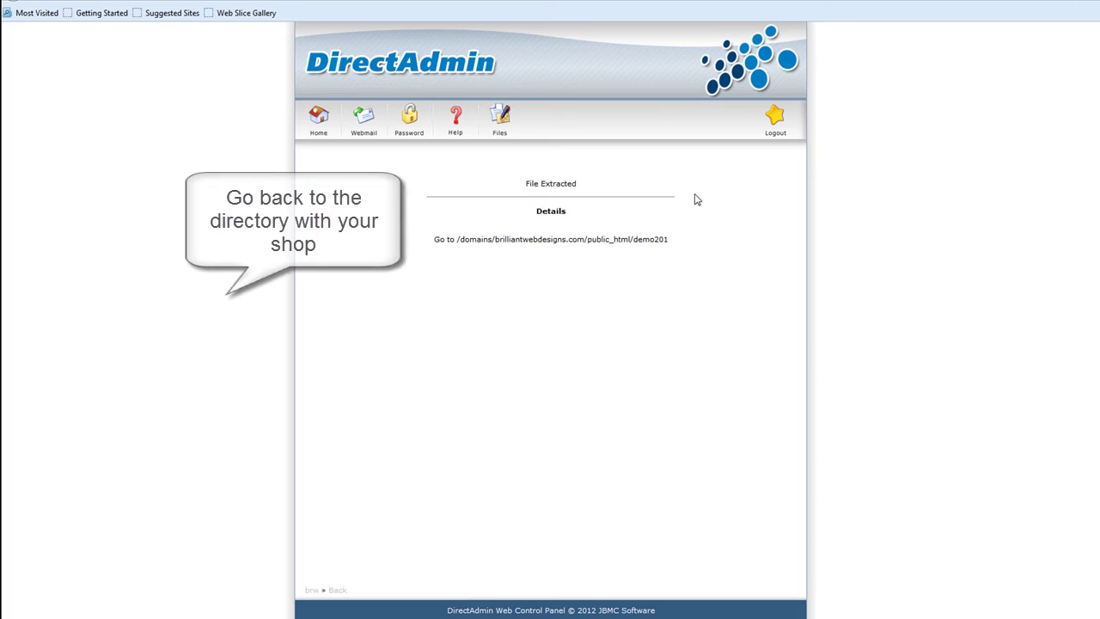
click(620, 242)
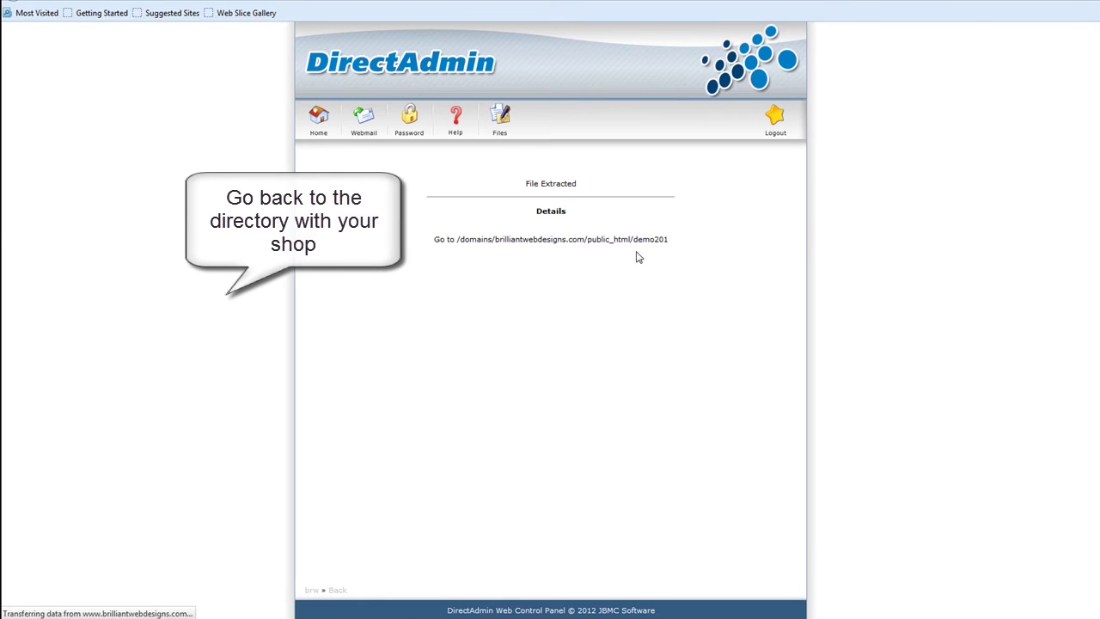
scroll(301, 392, down, 2)
scroll(301, 394, down, 2)
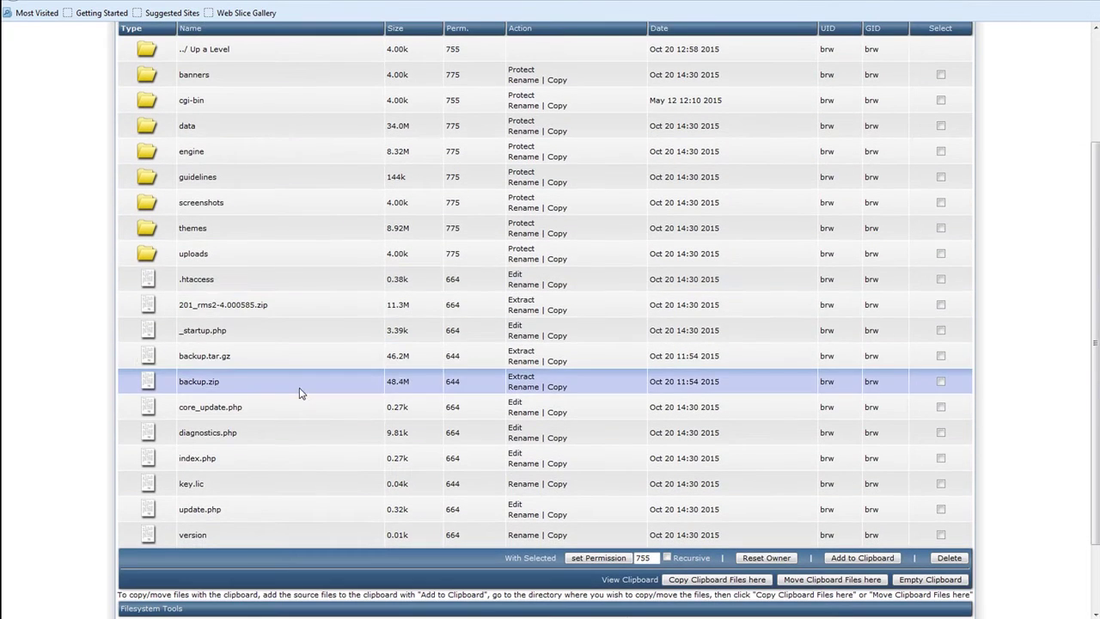
Select .htaccess, _startup.php, core_update.php, diagnostics.php, index.php, key.lic, update.php and version
click(941, 280)
click(941, 330)
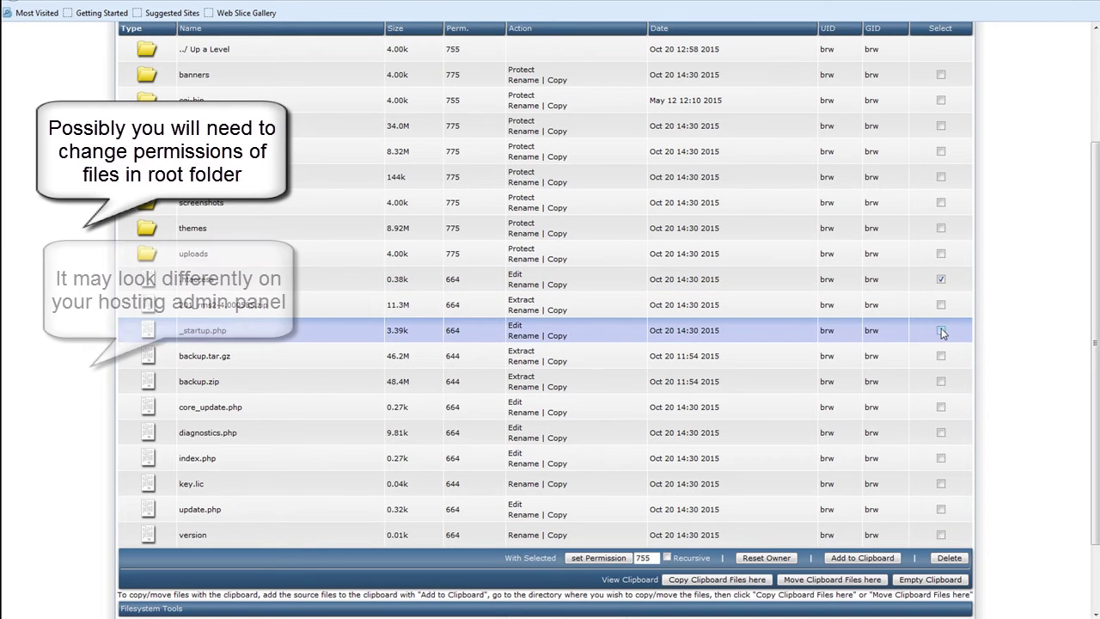
click(941, 407)
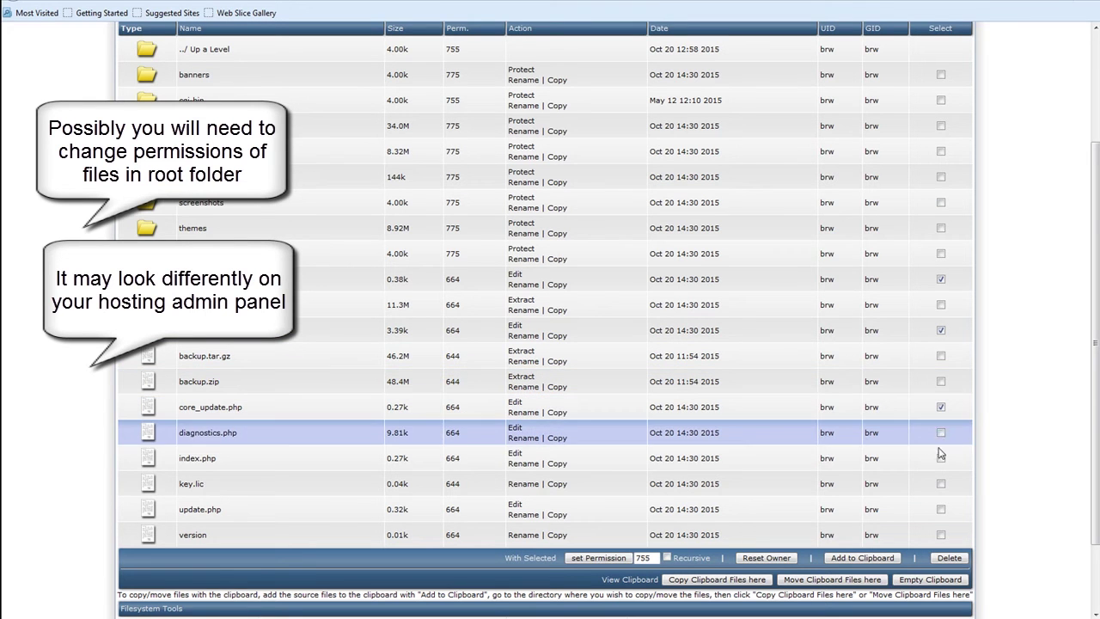
click(941, 433)
click(941, 458)
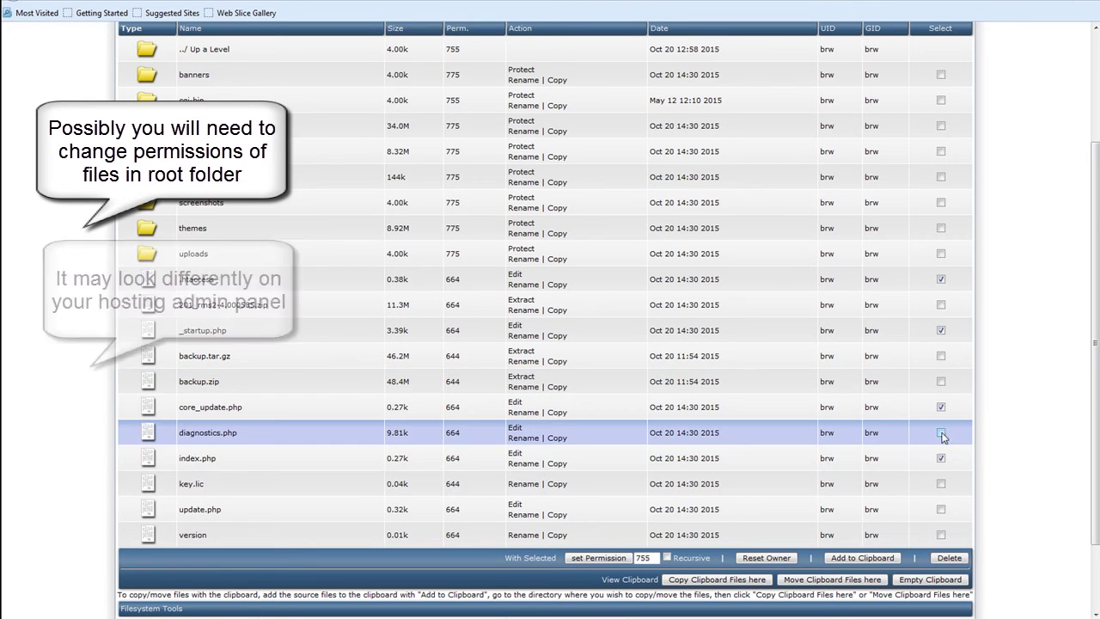
click(941, 484)
click(943, 509)
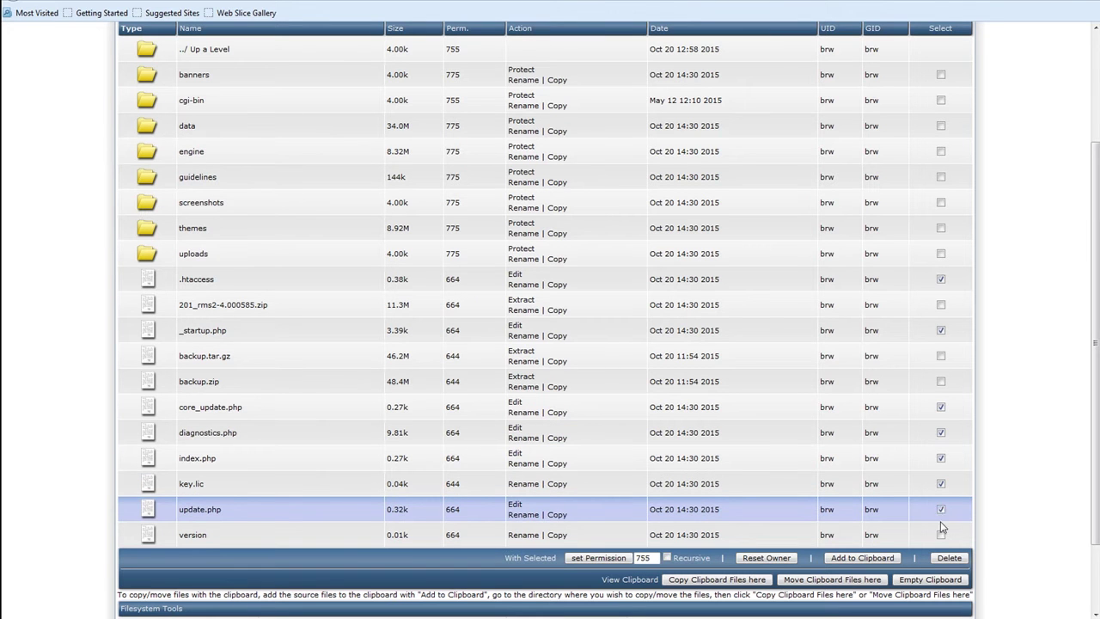
click(941, 535)
Change the selected files' permissions from 755 to 644
scroll(741, 468, down, 1)
scroll(740, 468, down, 1)
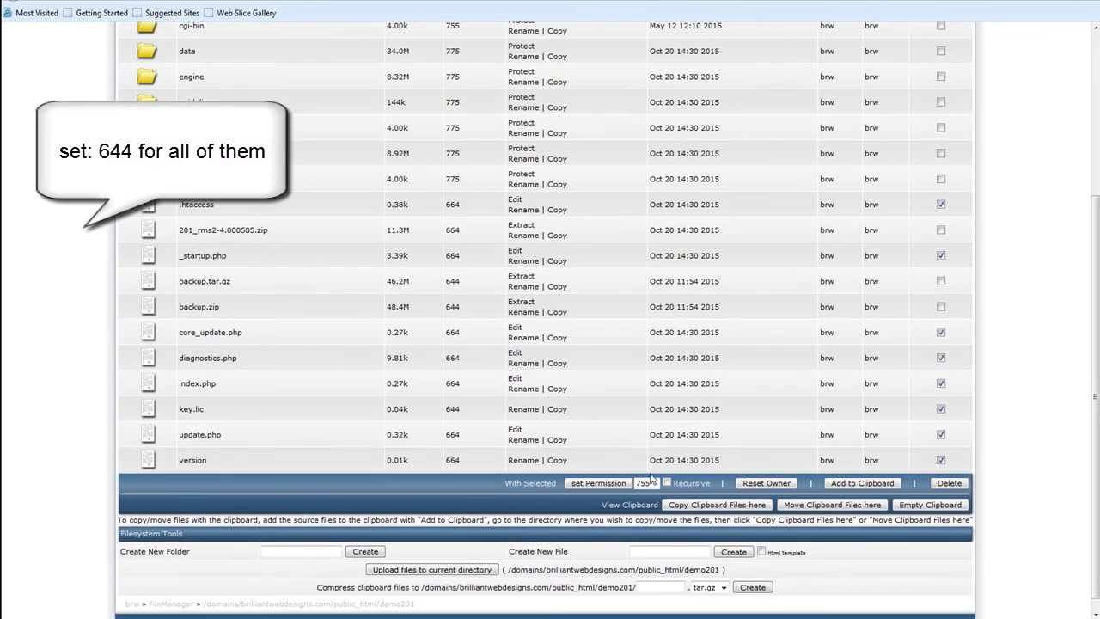
double_click(646, 483)
text(644)
click(591, 484)
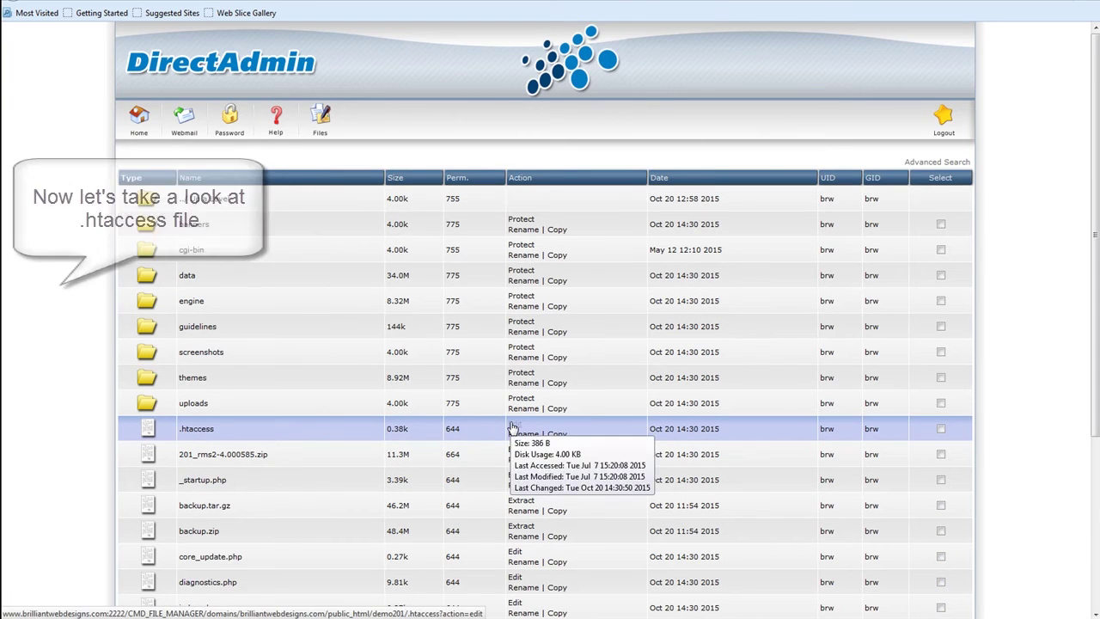
Edit .htaccess, leaving RewriteBase at the site root without a subfolder
click(513, 423)
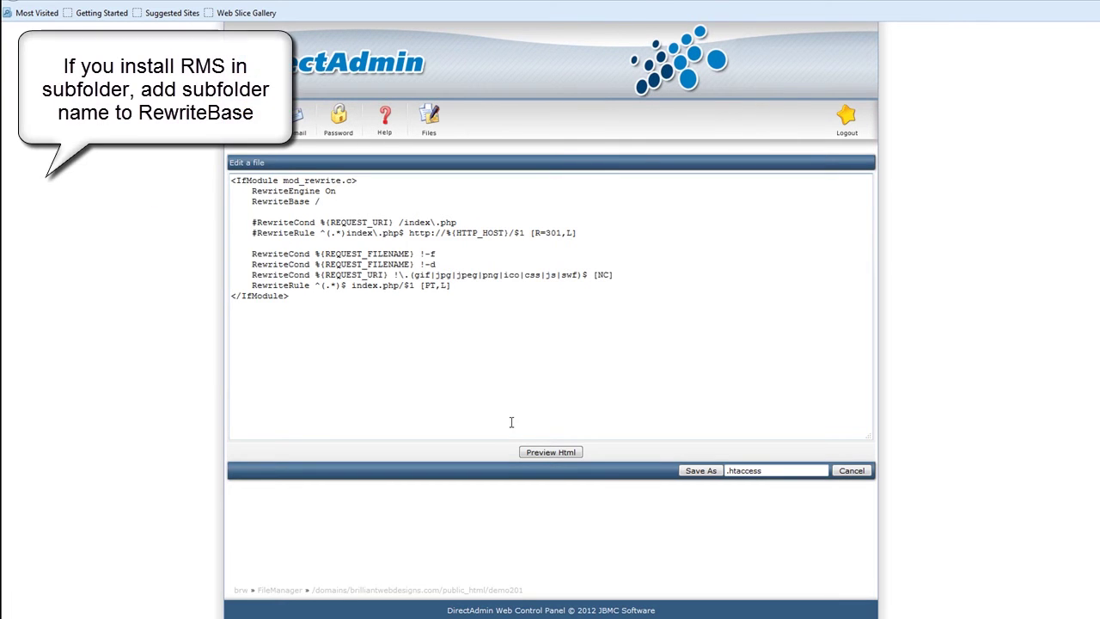
click(348, 203)
text(subf)
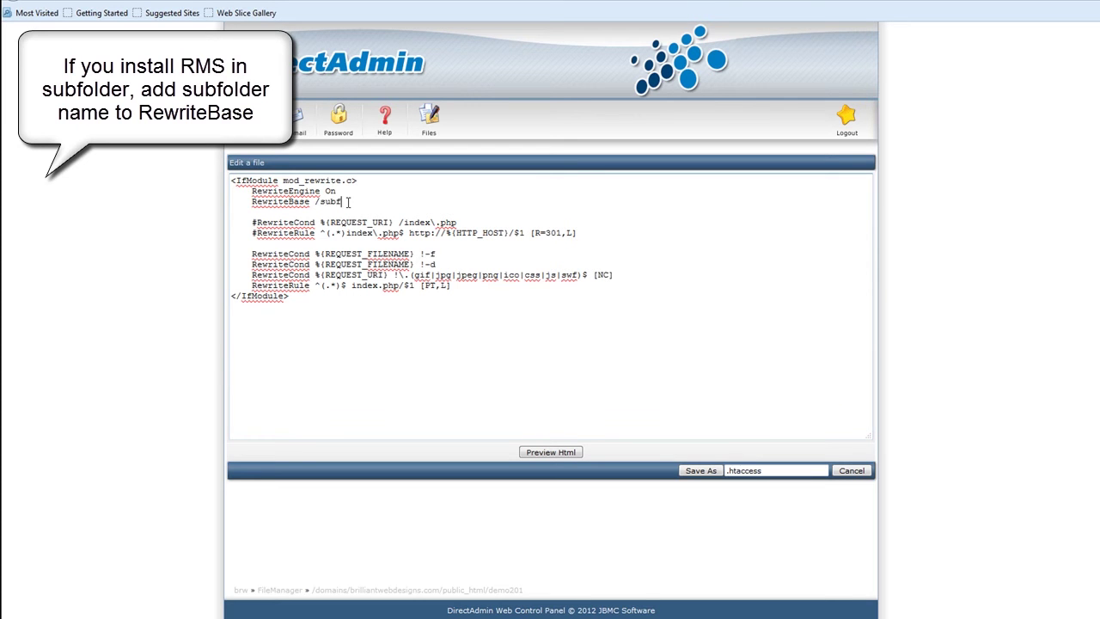
text(older)
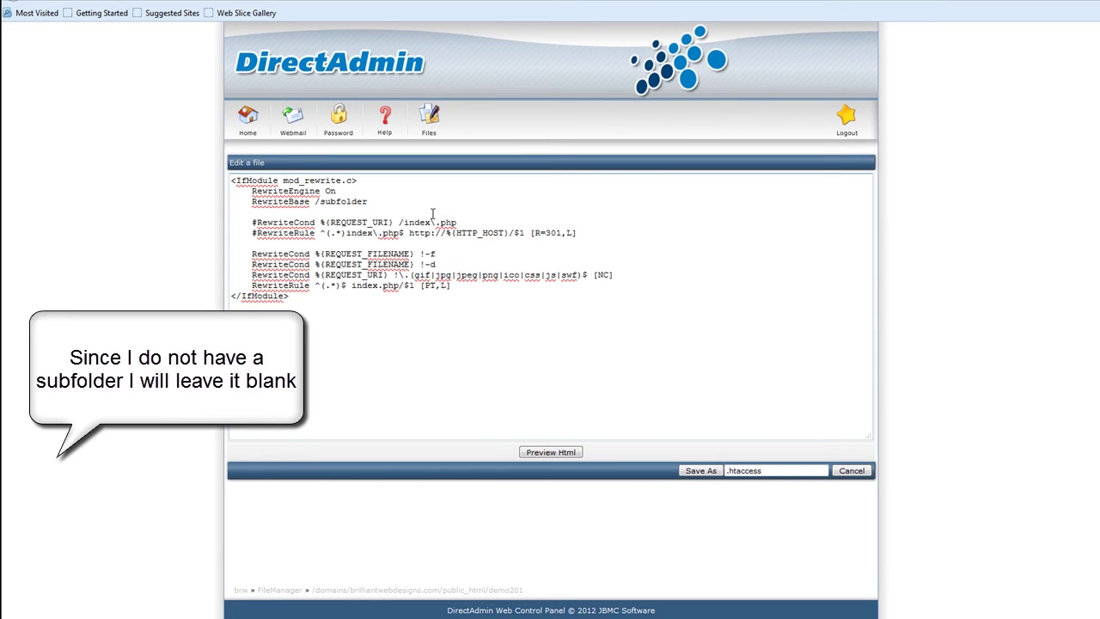
key(BackSpace)
key(BackSpace)
key(BackSpace)
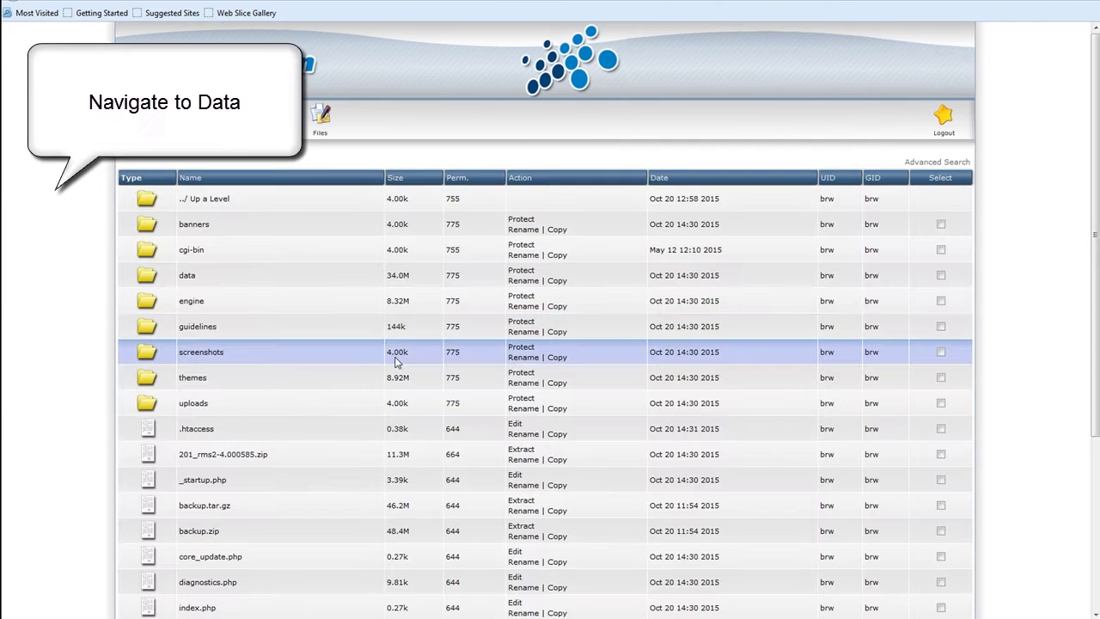
Check site_domain and site_web_address in data/config/config.php and save the file
click(189, 279)
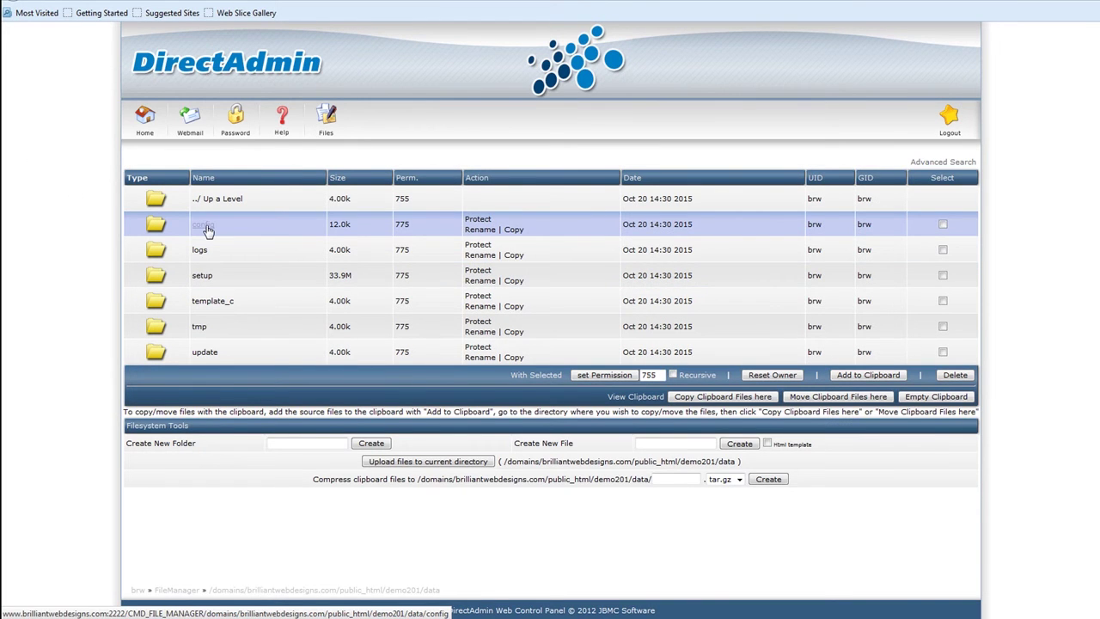
click(205, 227)
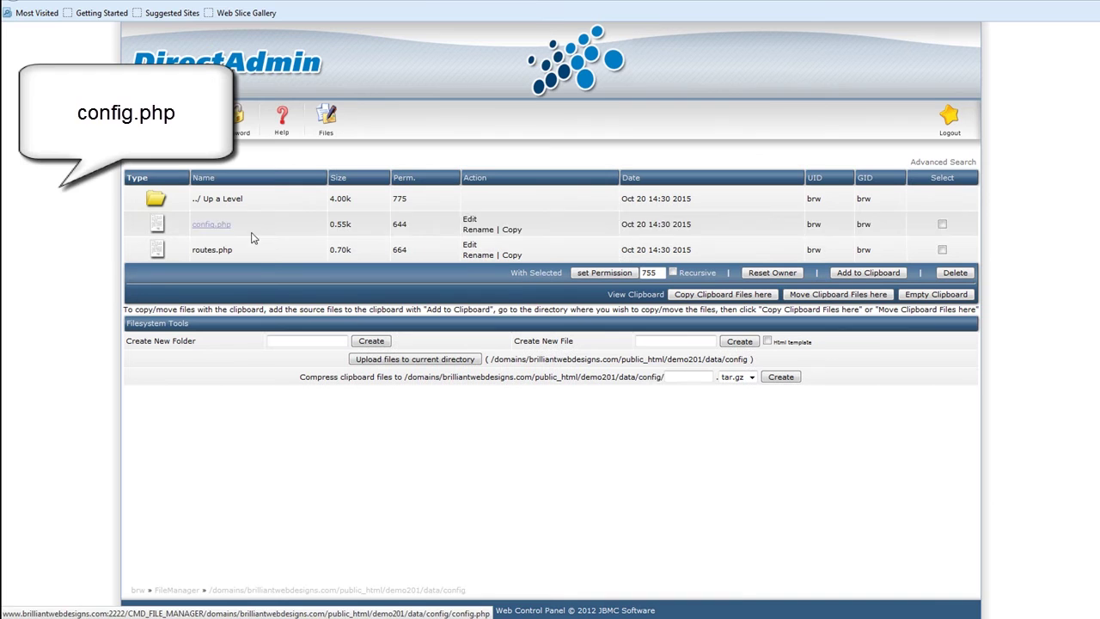
click(471, 222)
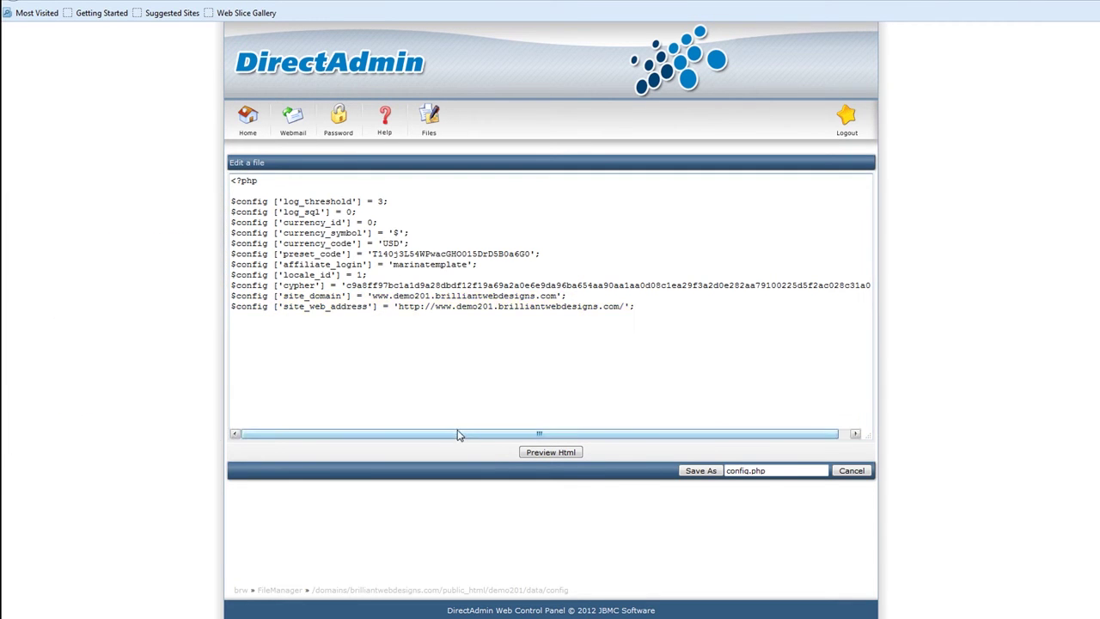
click(703, 471)
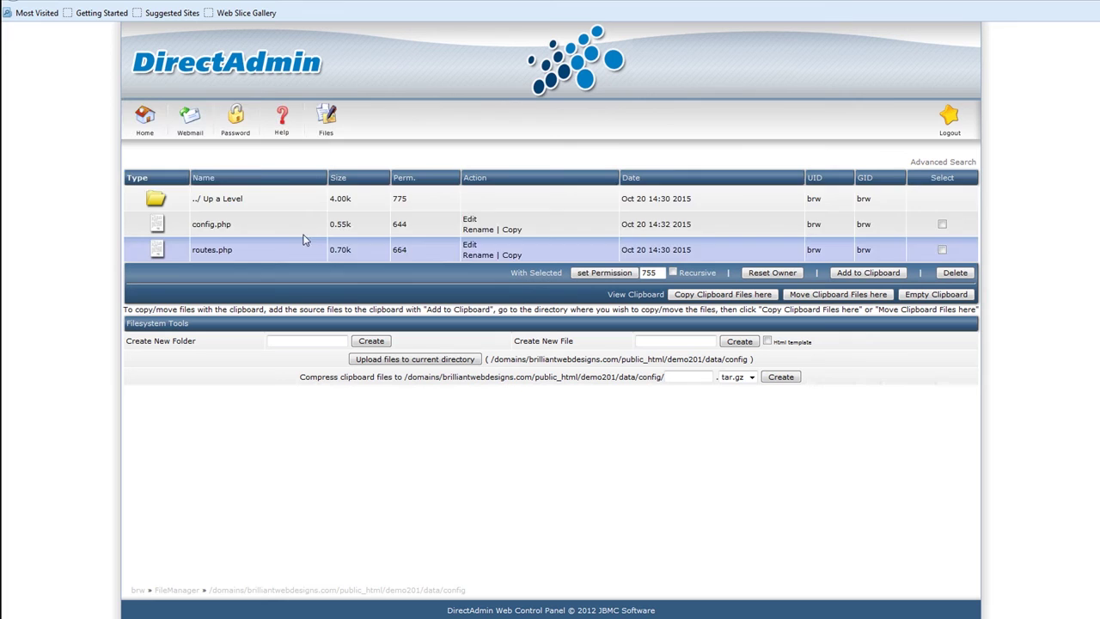
click(231, 202)
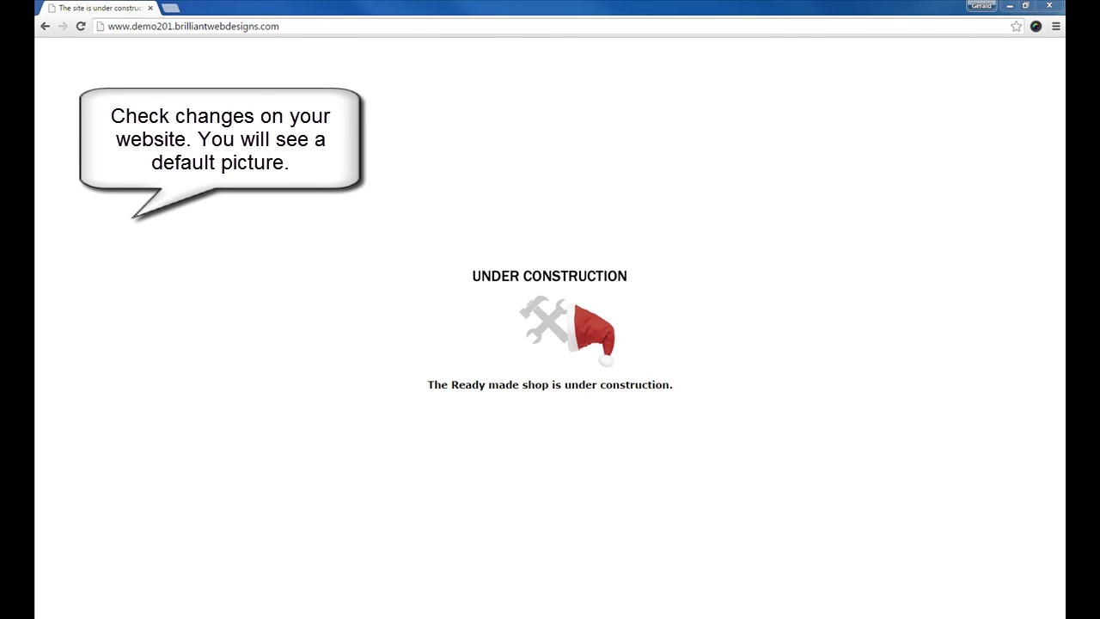
Load the site's /diagnostics.php page and confirm every requirement is OK
click(292, 25)
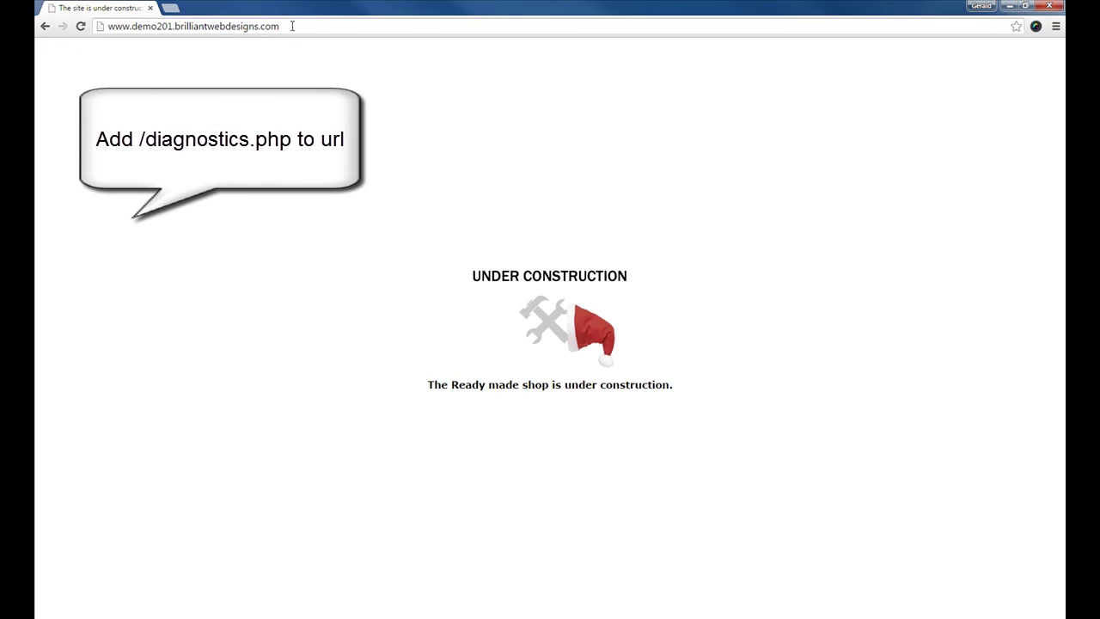
text(/diagn)
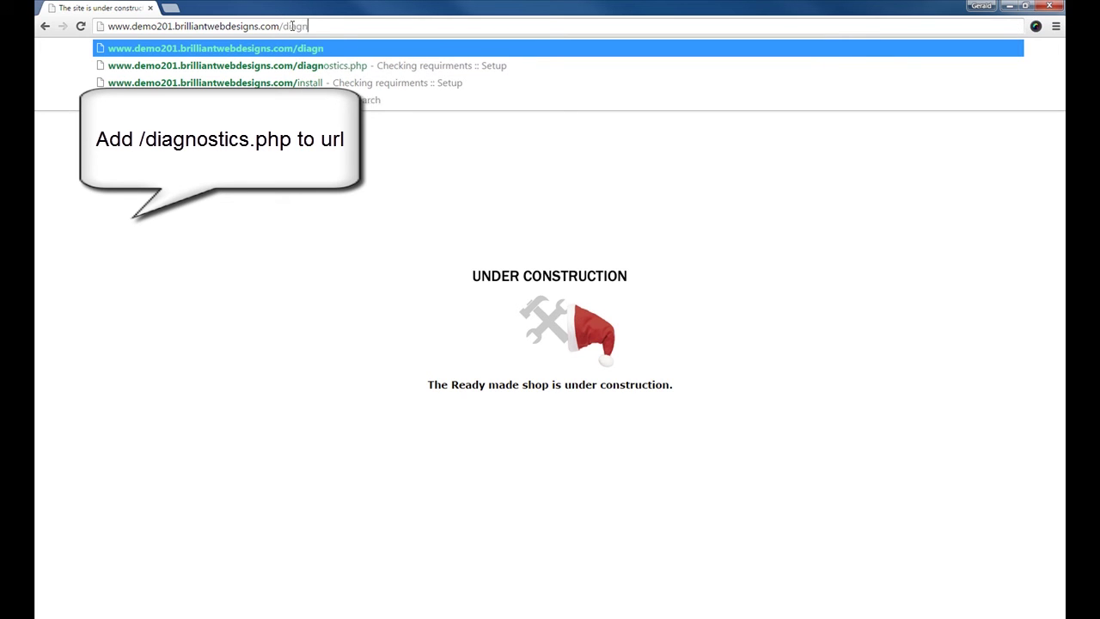
text(ostic)
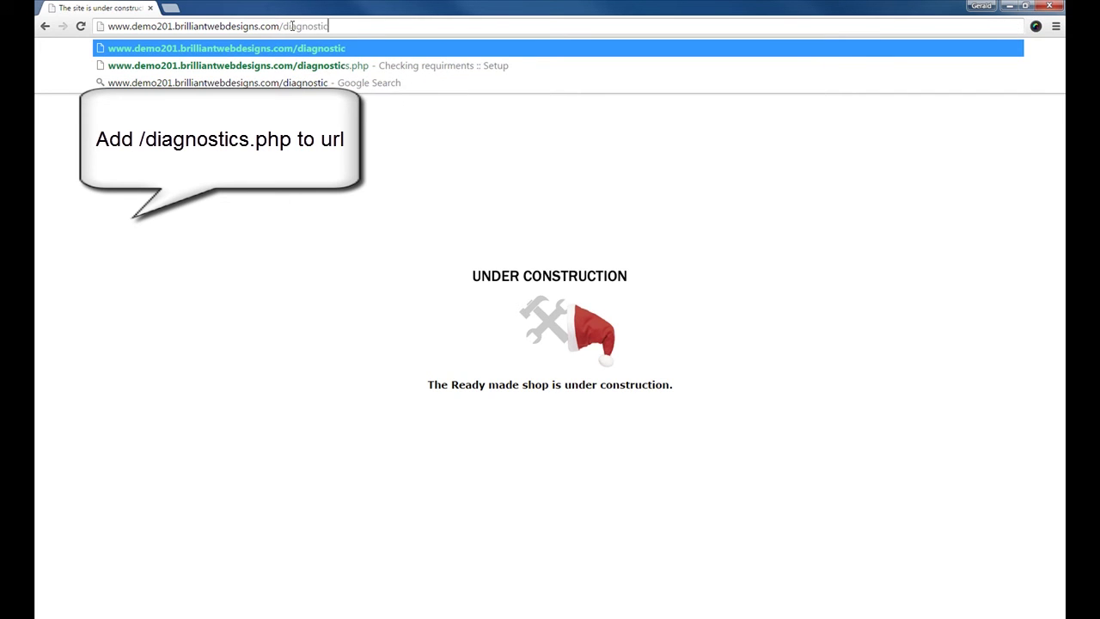
text(s.php)
key(Return)
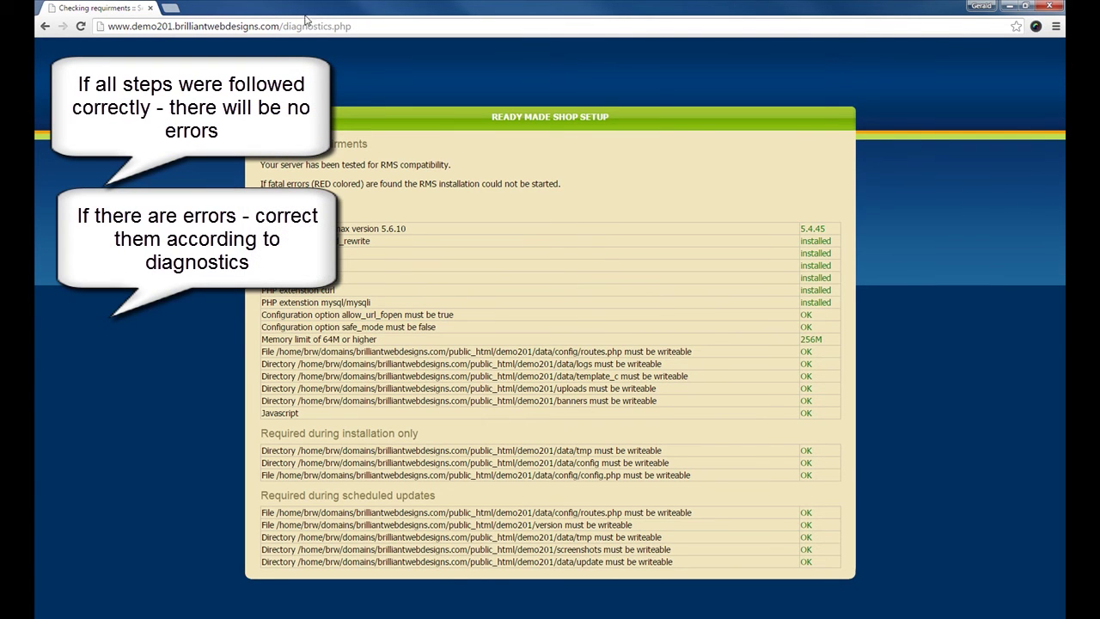
Load the site's /install page to start the shop installer's requirement check
drag(284, 26, 351, 27)
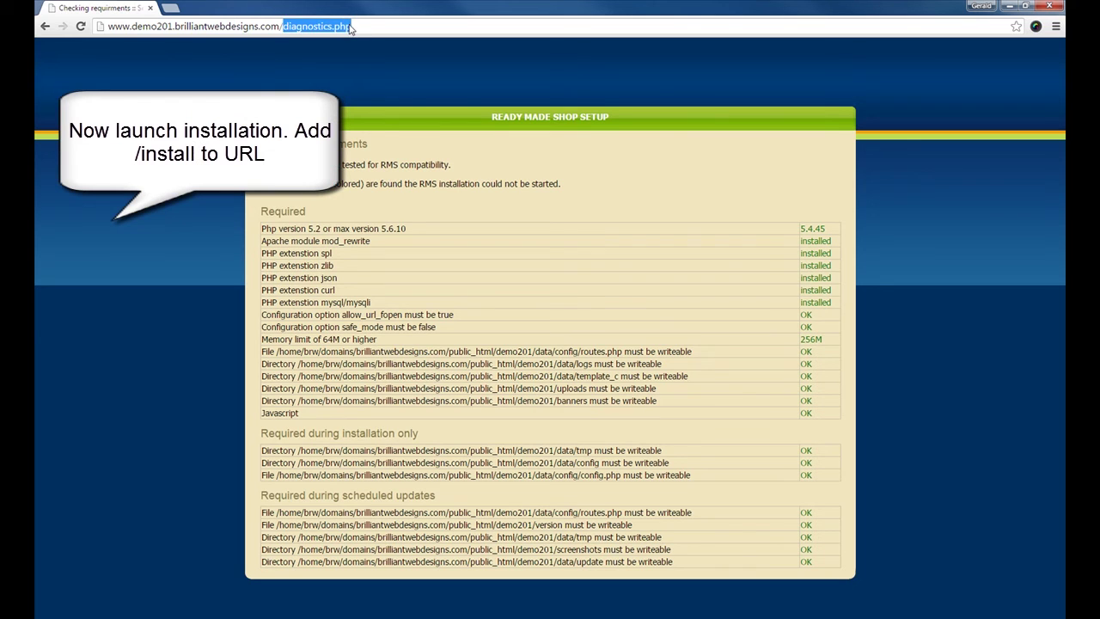
text(install)
key(Return)
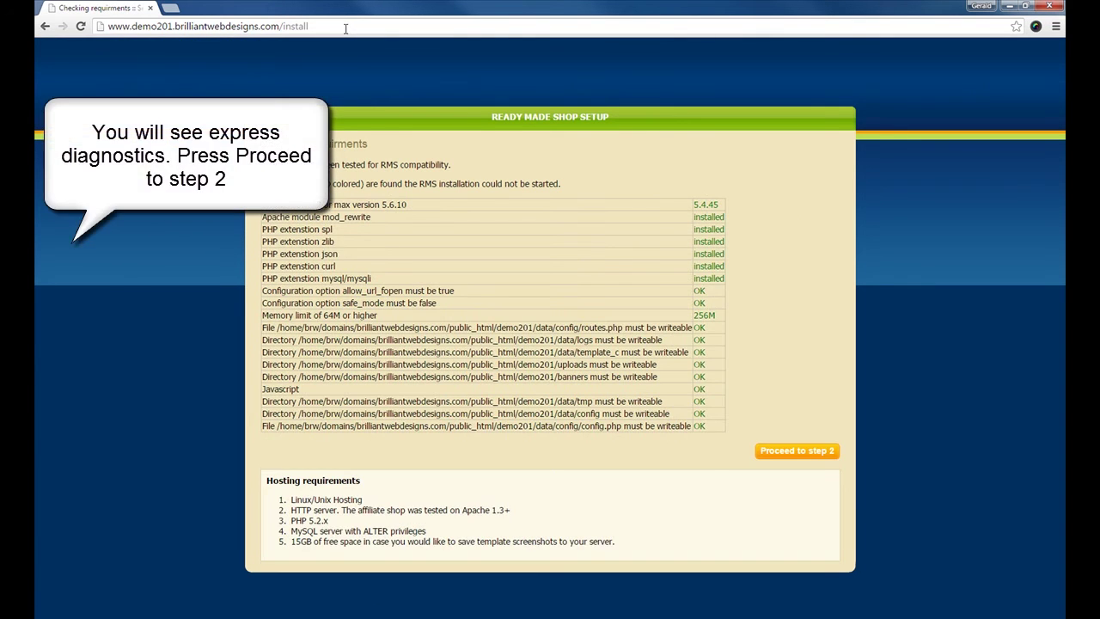
Advance through setup, accepting the license and skipping the custom settings upload
click(779, 452)
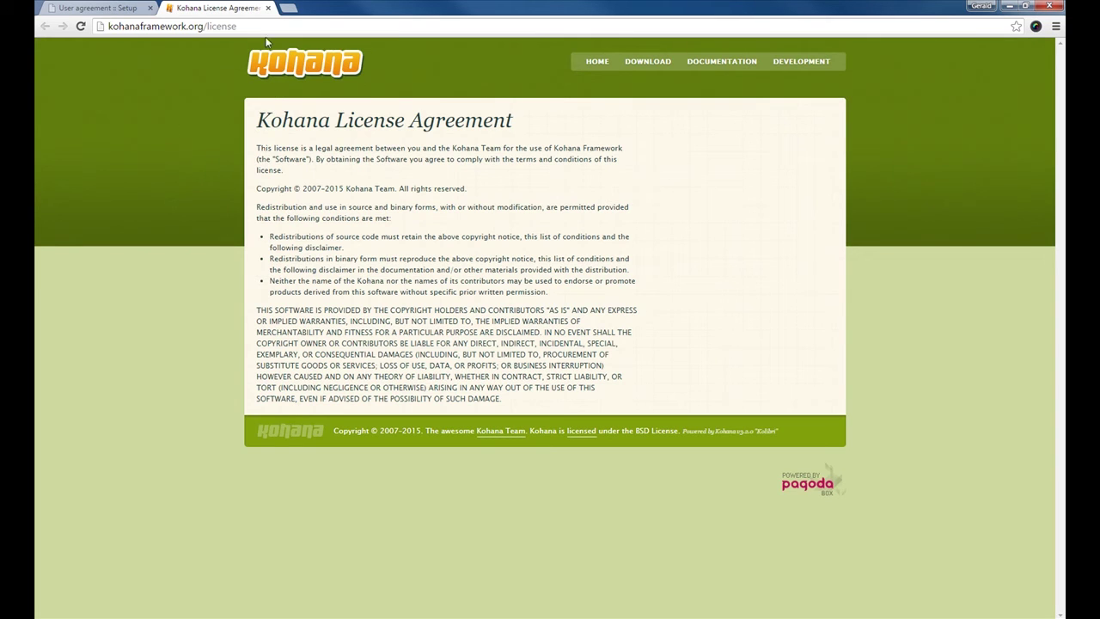
click(268, 8)
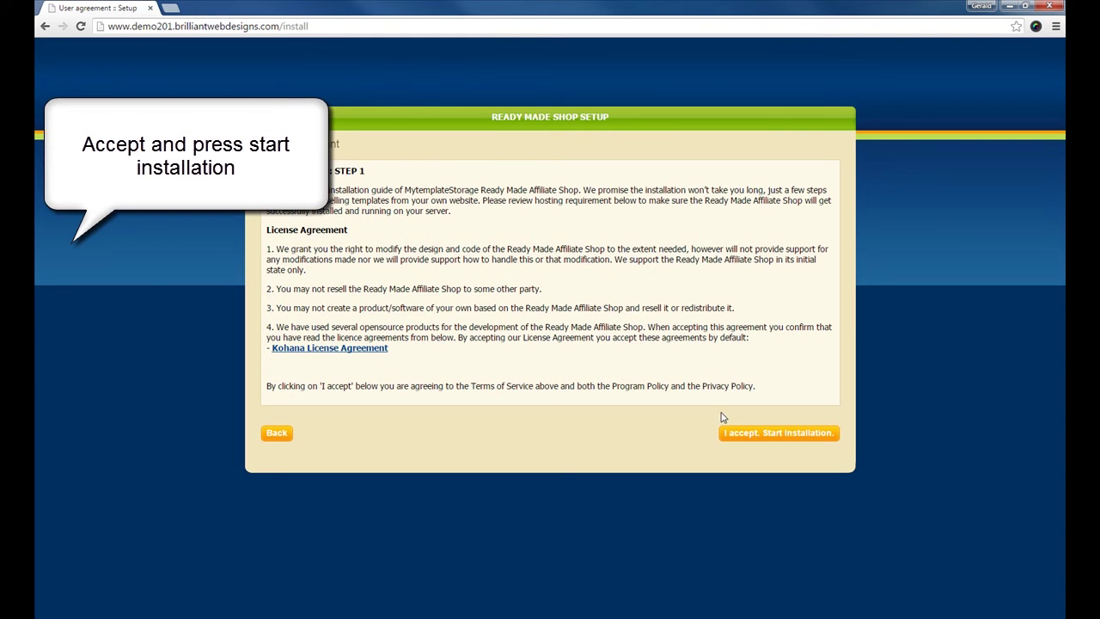
click(761, 435)
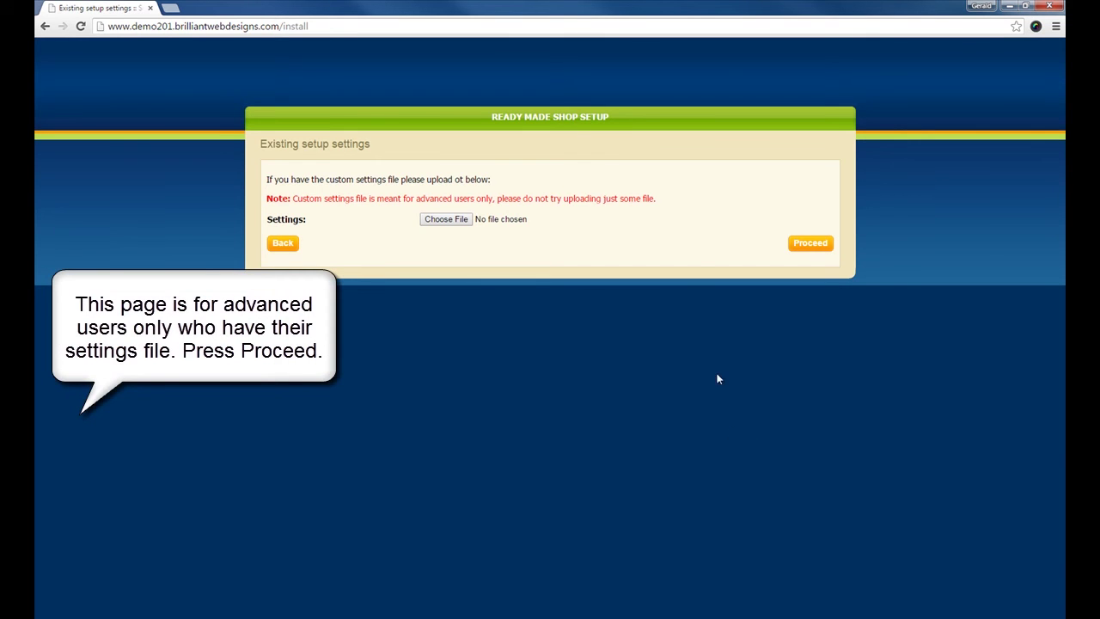
click(810, 244)
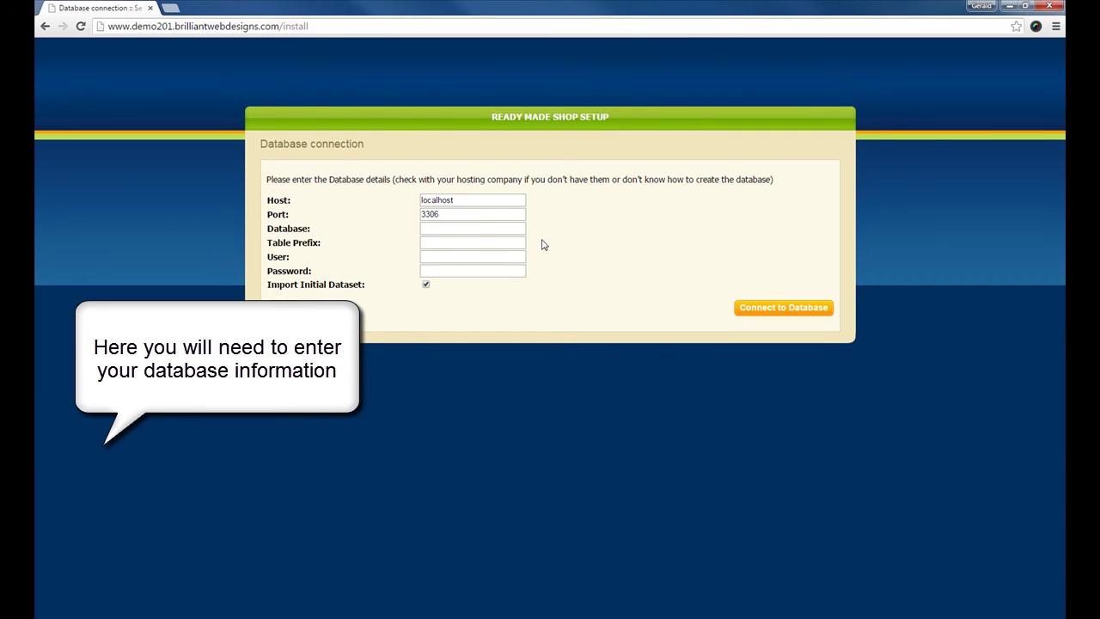
Enter the database name, user and password, then connect to the database
click(477, 230)
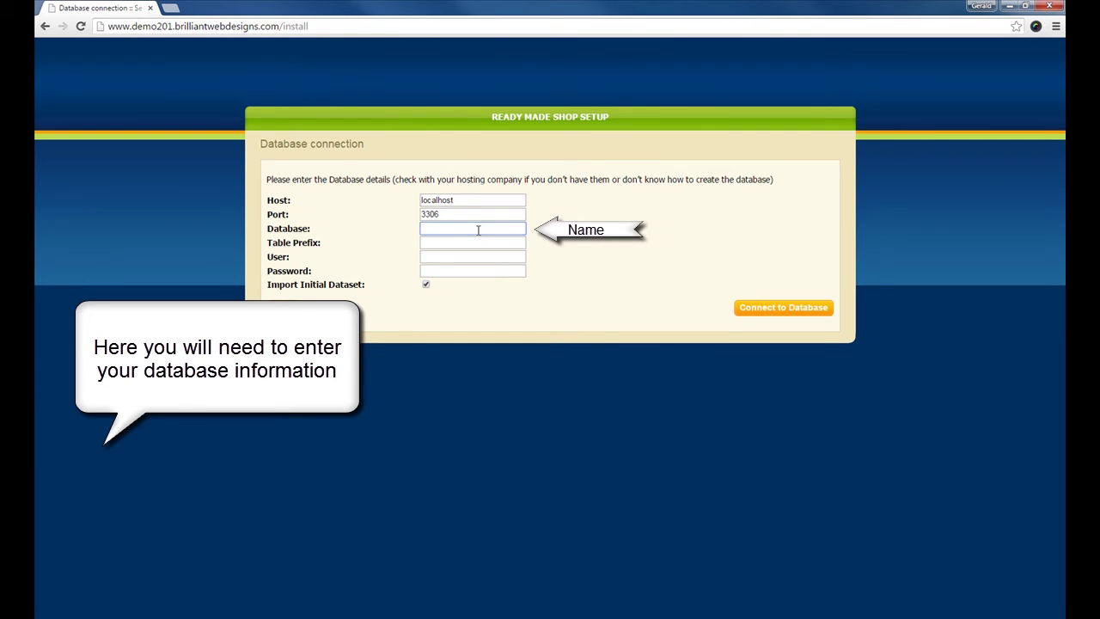
text(database na)
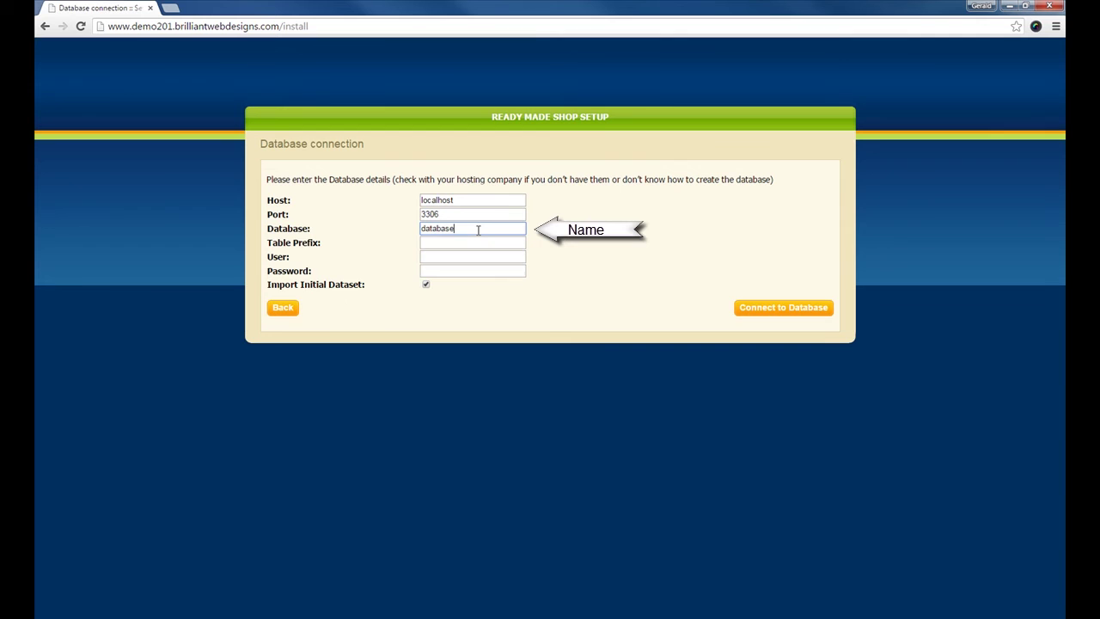
text(me)
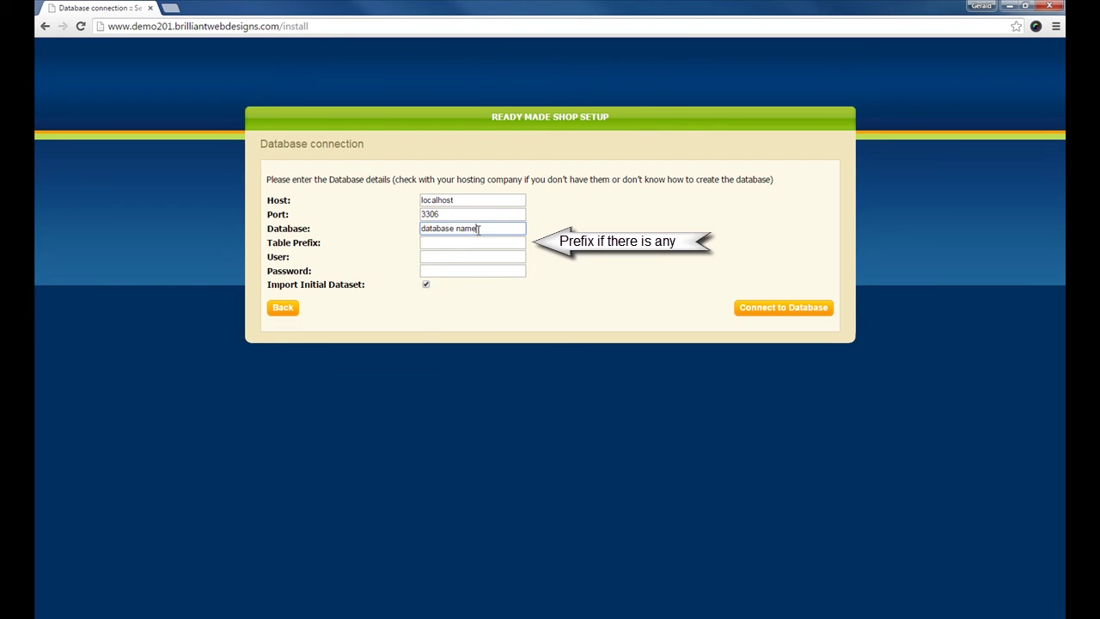
key(Tab)
key(Tab)
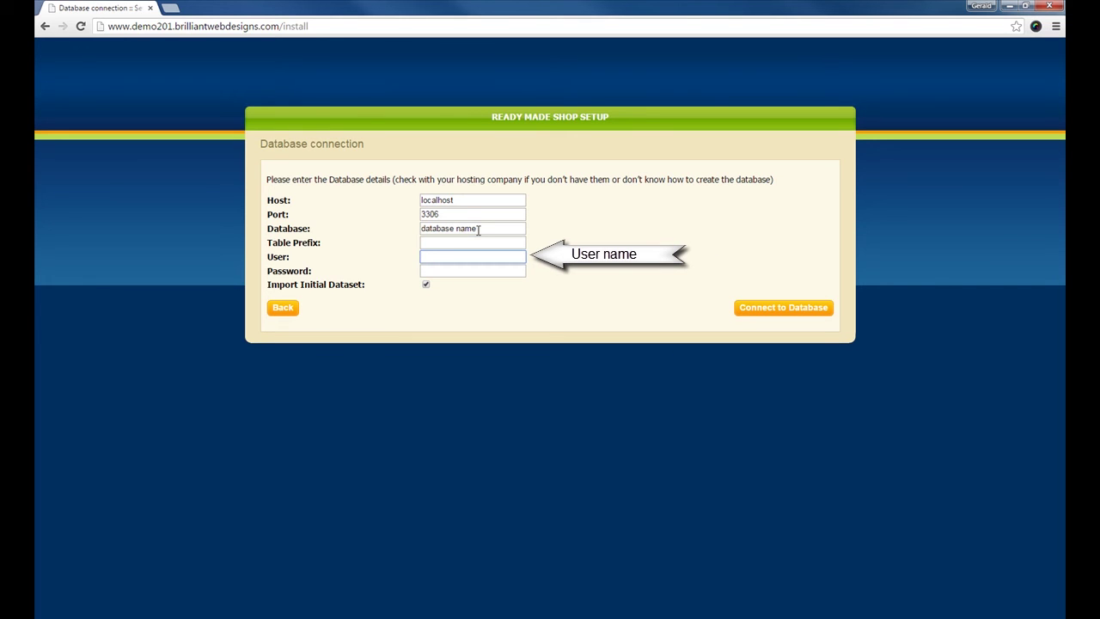
text(user)
key(Tab)
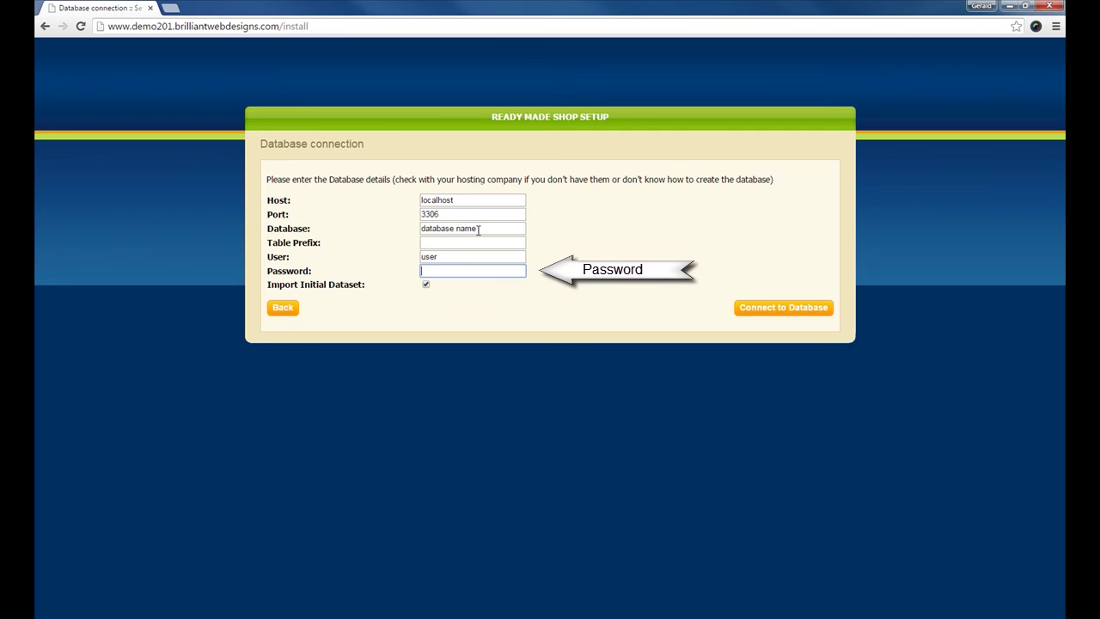
text(p)
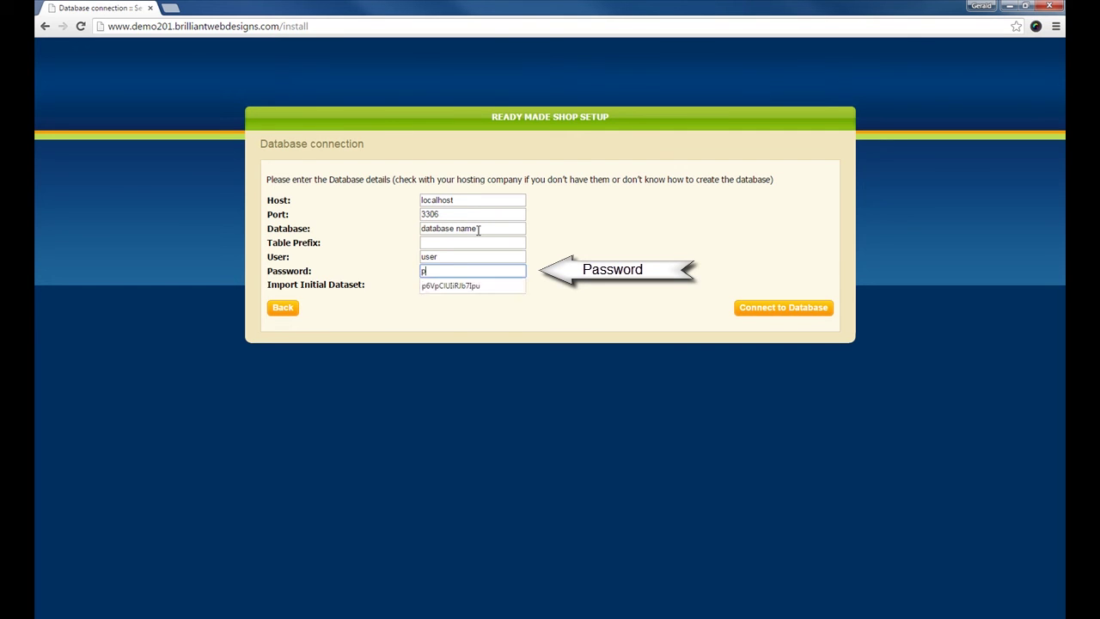
text(assword)
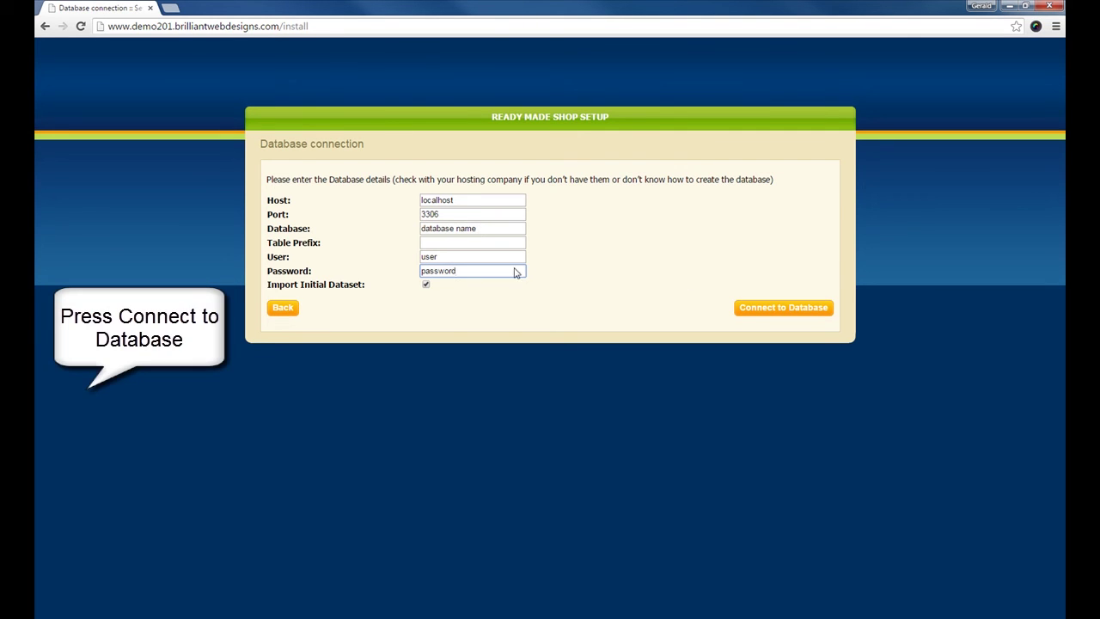
click(783, 307)
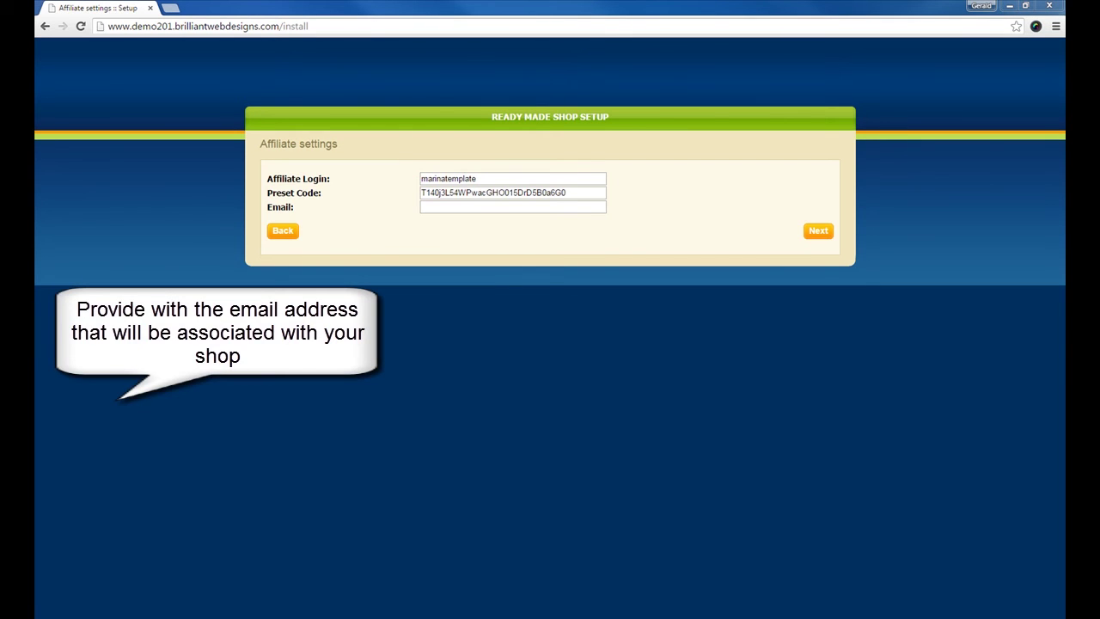
Enter the shop's contact e-mail address on the Affiliate settings step and submit it
click(431, 209)
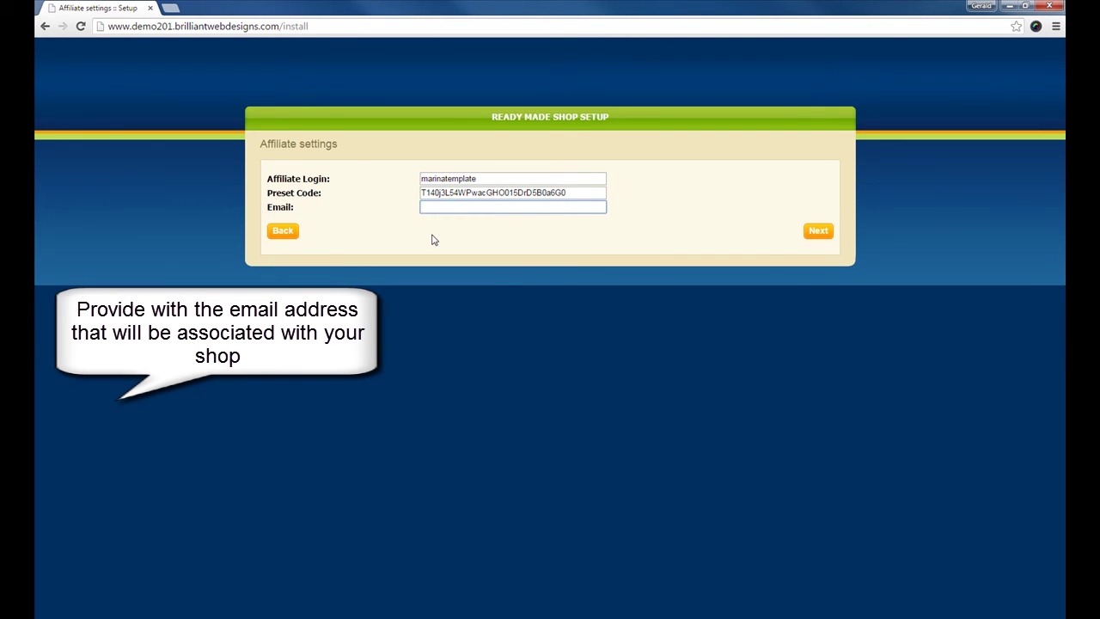
text(testemail)
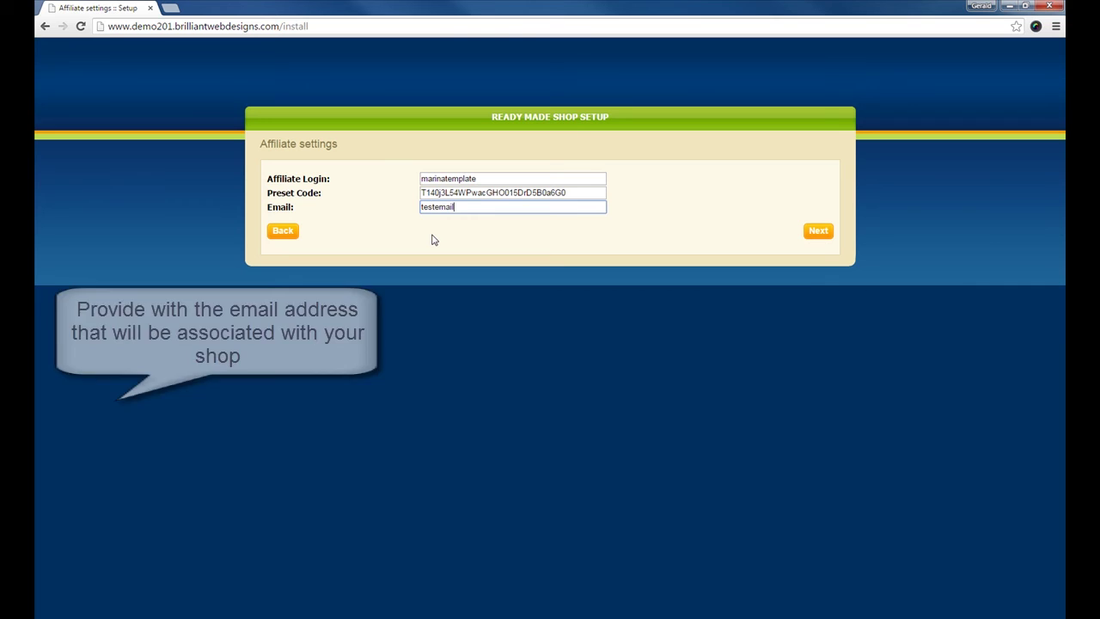
text(@testem)
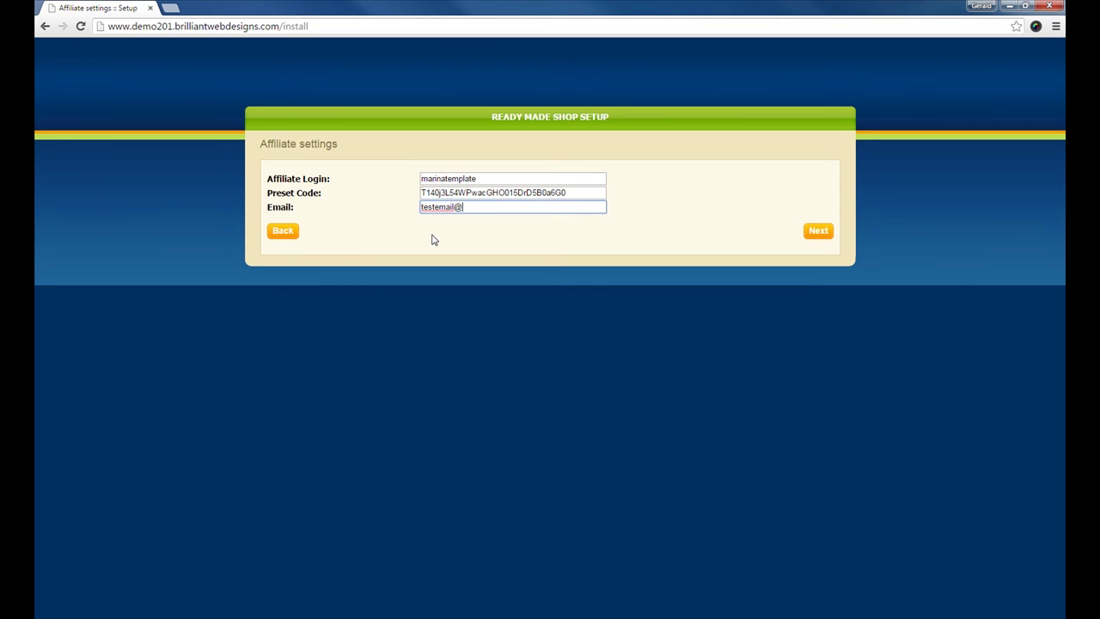
text(ail.c)
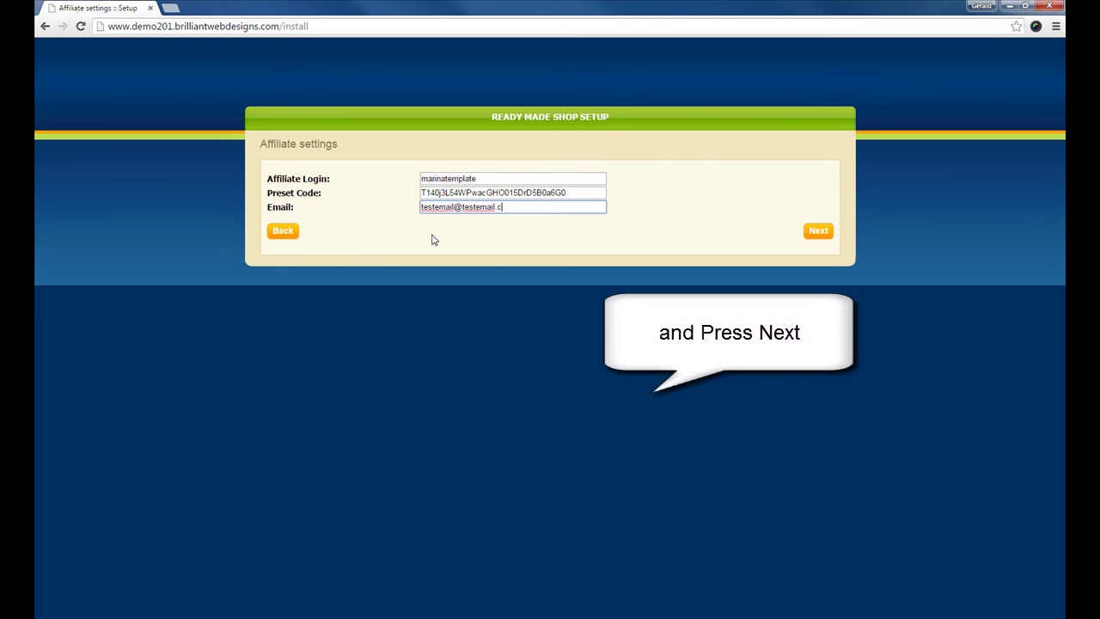
text(om)
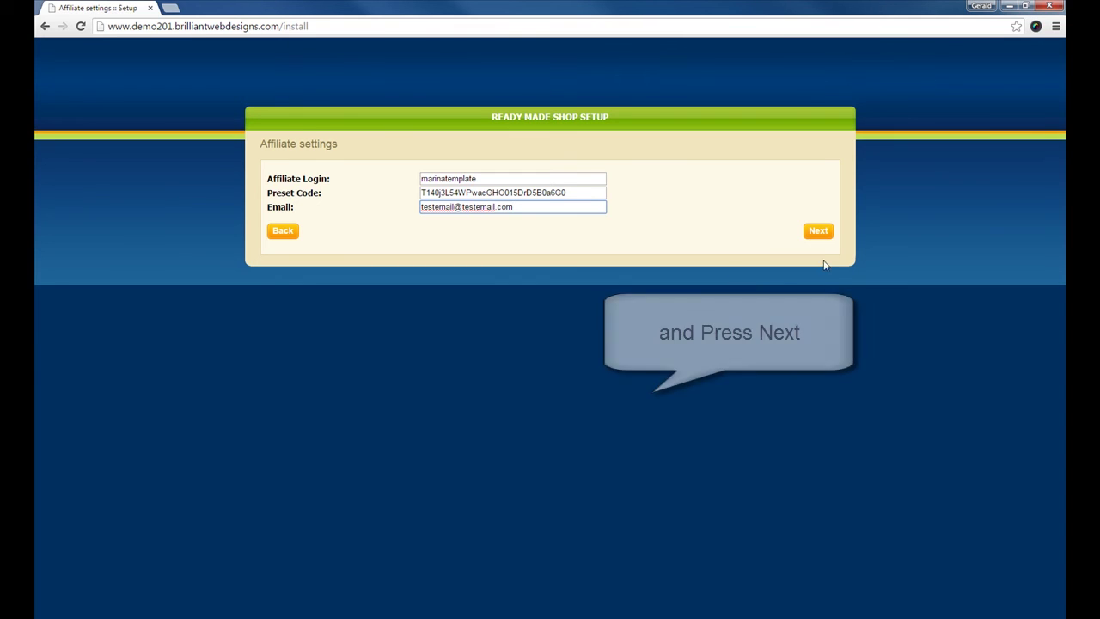
click(820, 232)
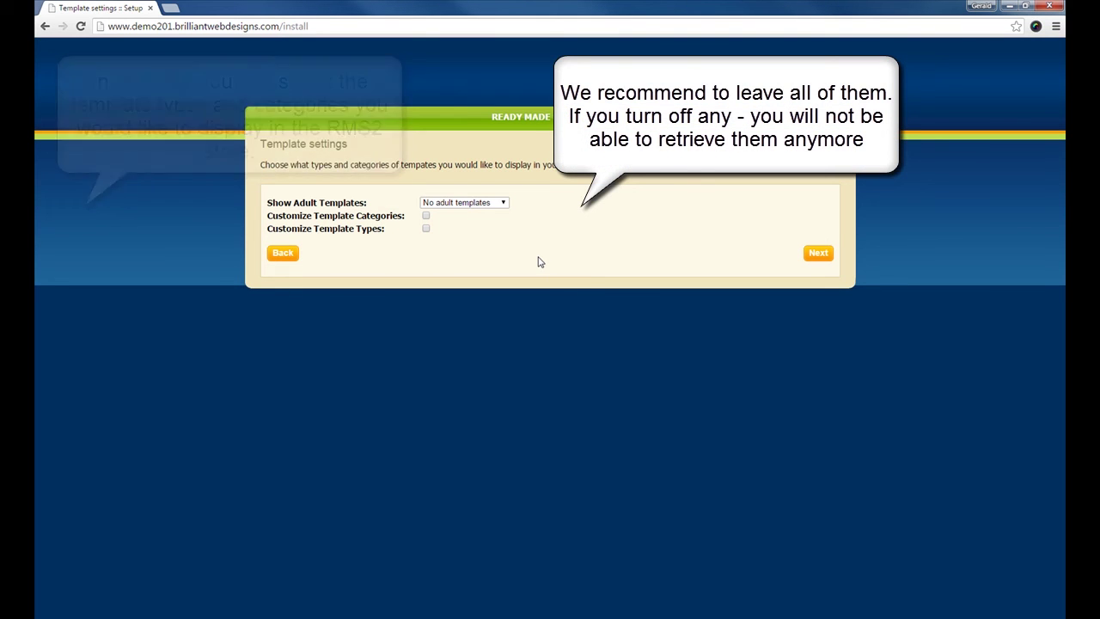
Preview the template category and type lists, turn both customizations off, and continue
click(427, 217)
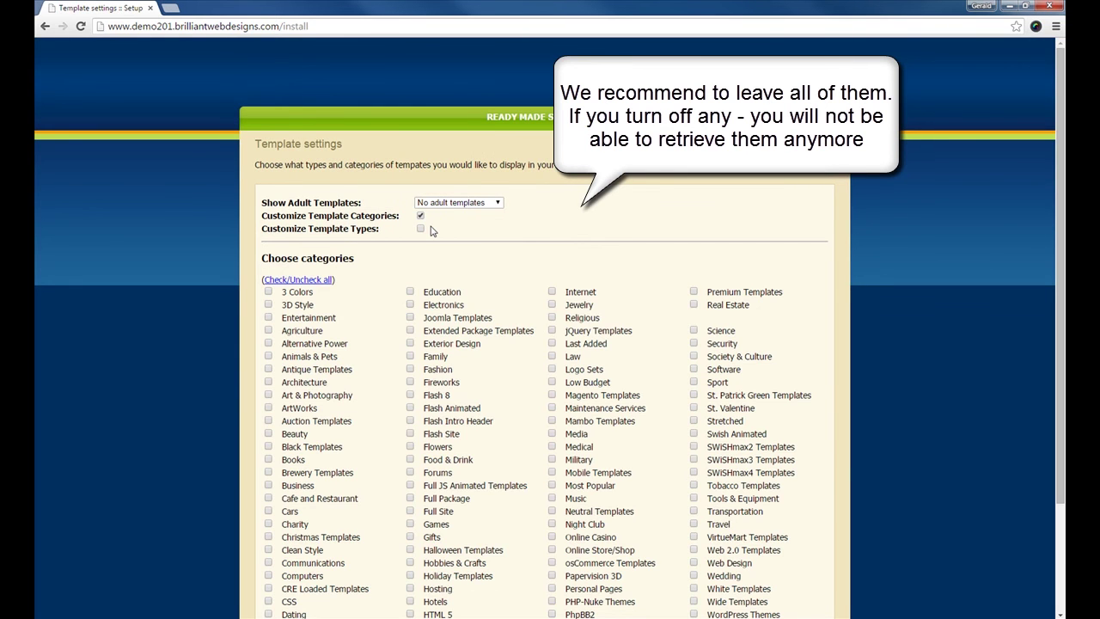
scroll(433, 230, down, 2)
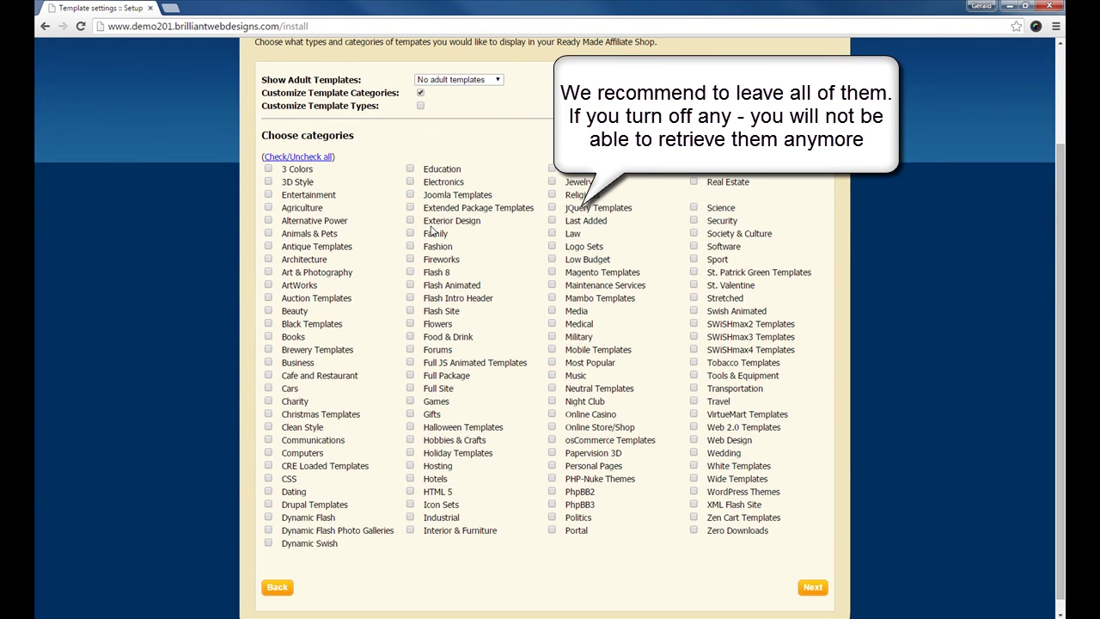
scroll(432, 230, up, 2)
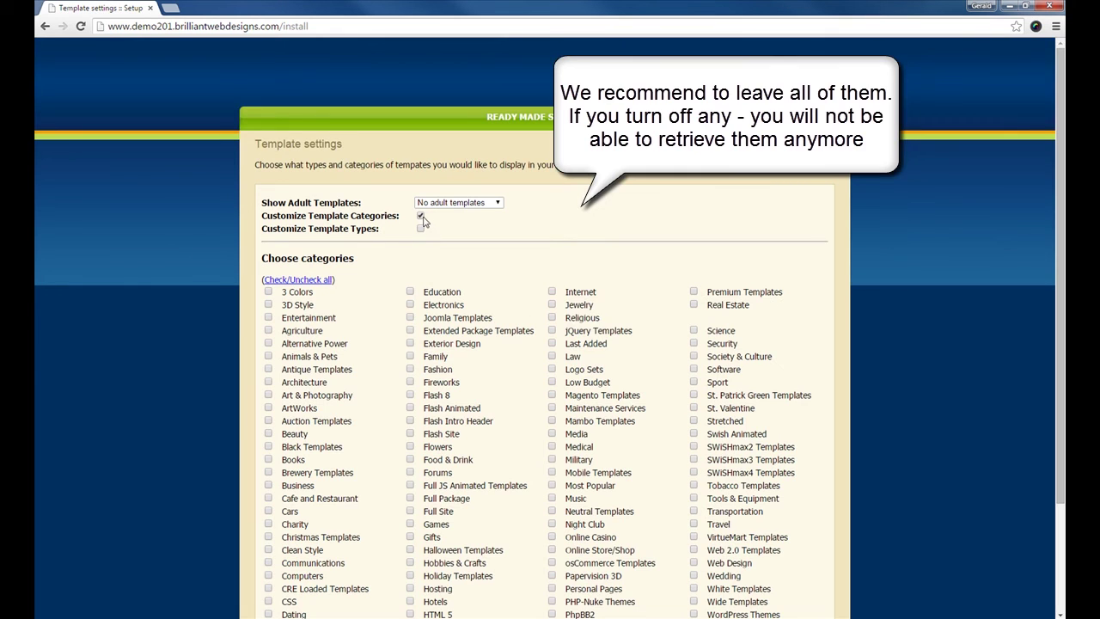
click(424, 216)
click(426, 229)
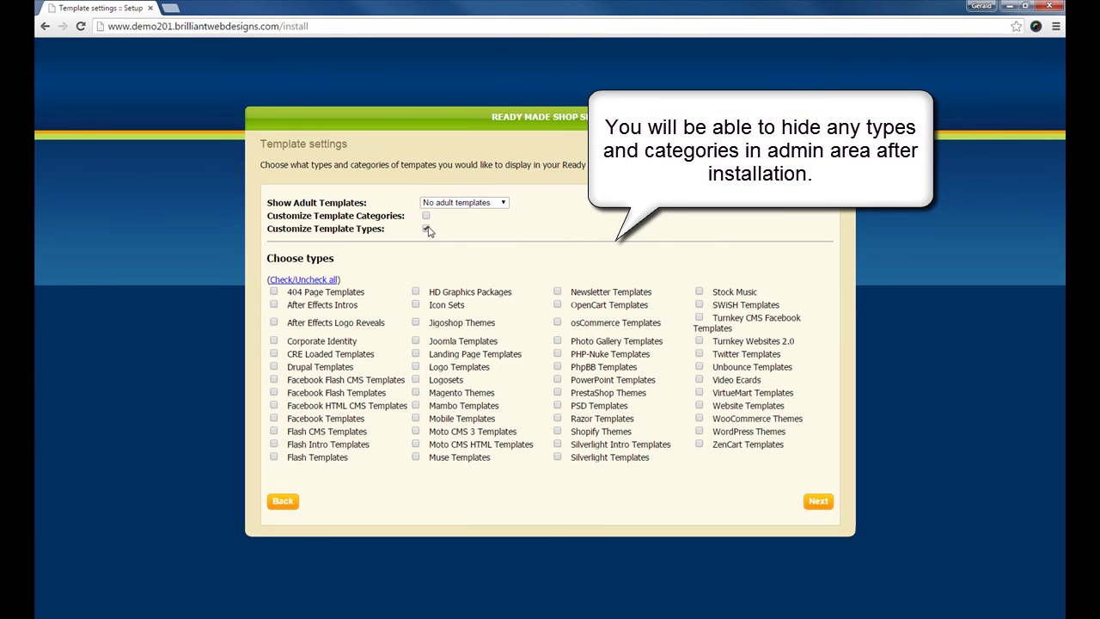
click(427, 229)
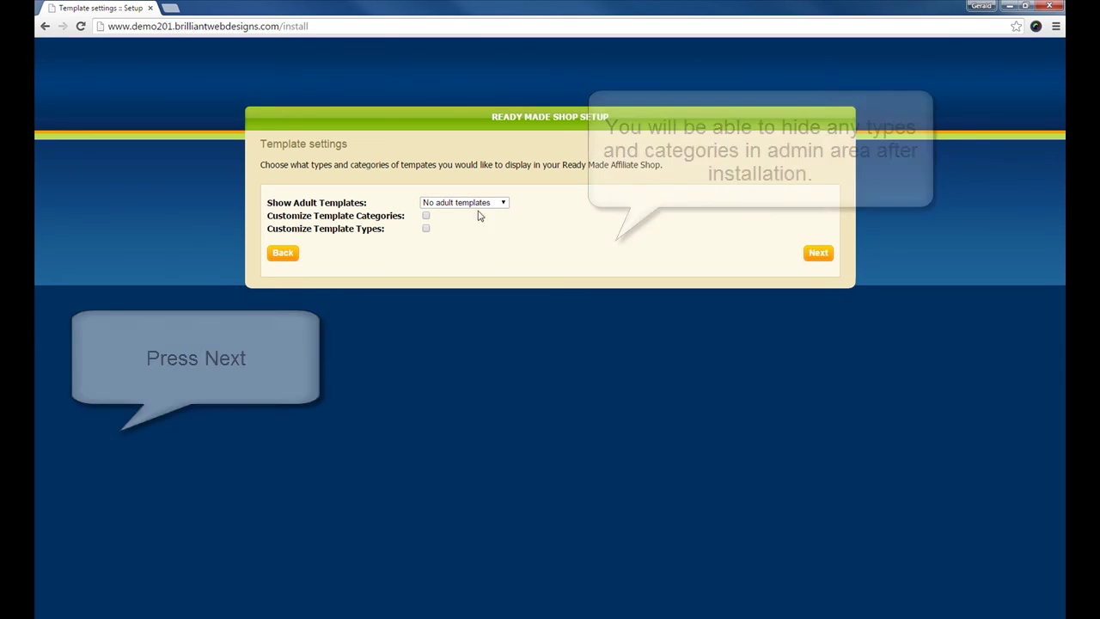
click(819, 254)
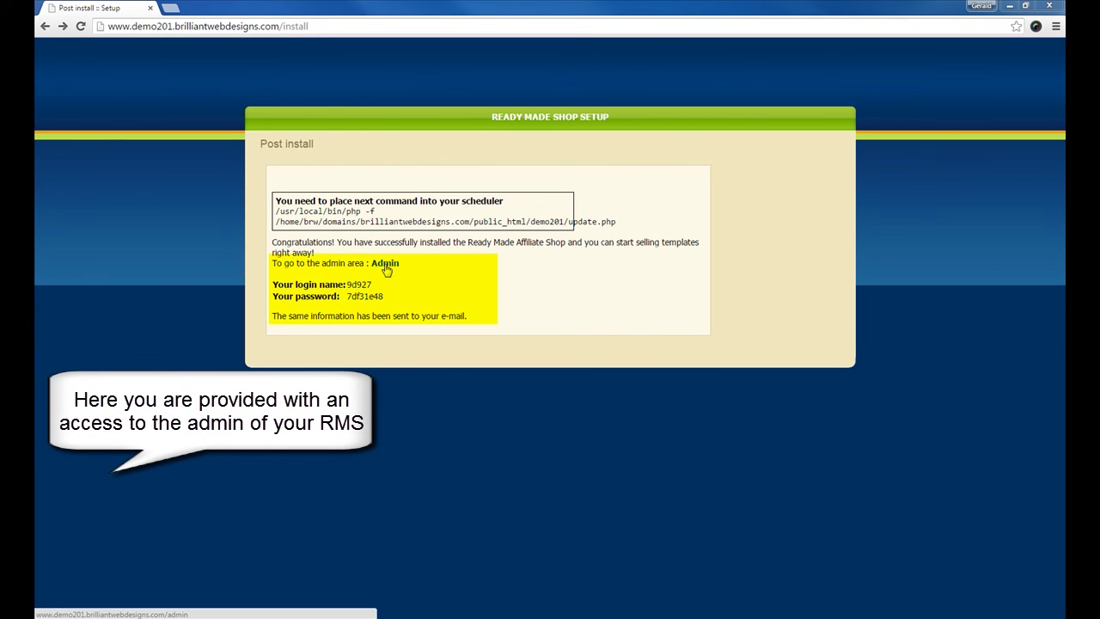
Open the admin login page and copy the post-install scheduler command and login details
click(385, 266)
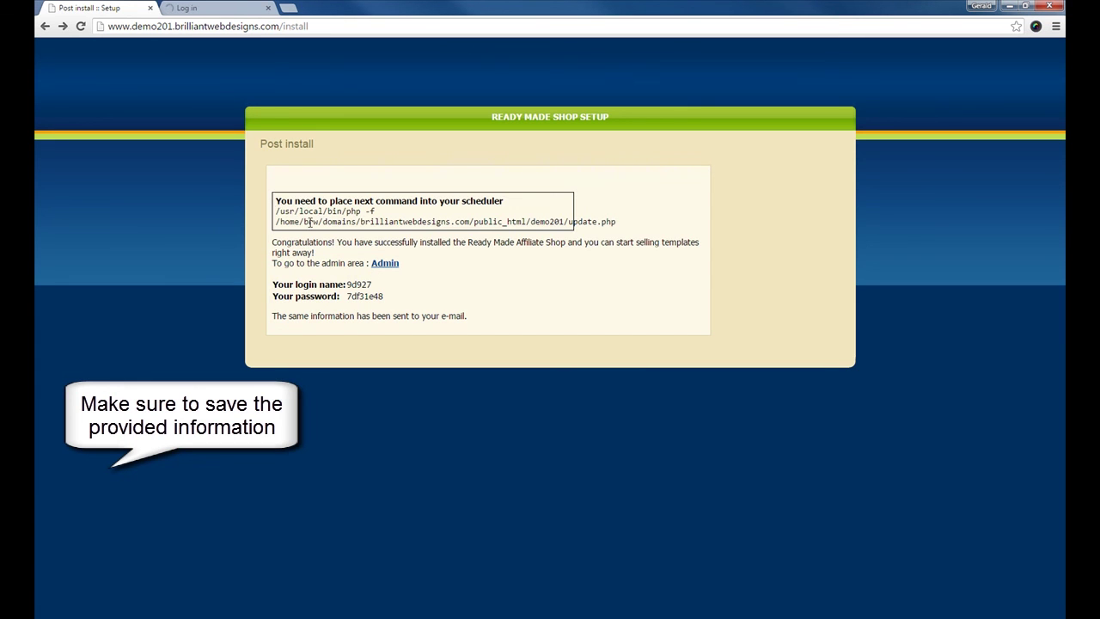
drag(273, 201, 384, 297)
right_click(432, 256)
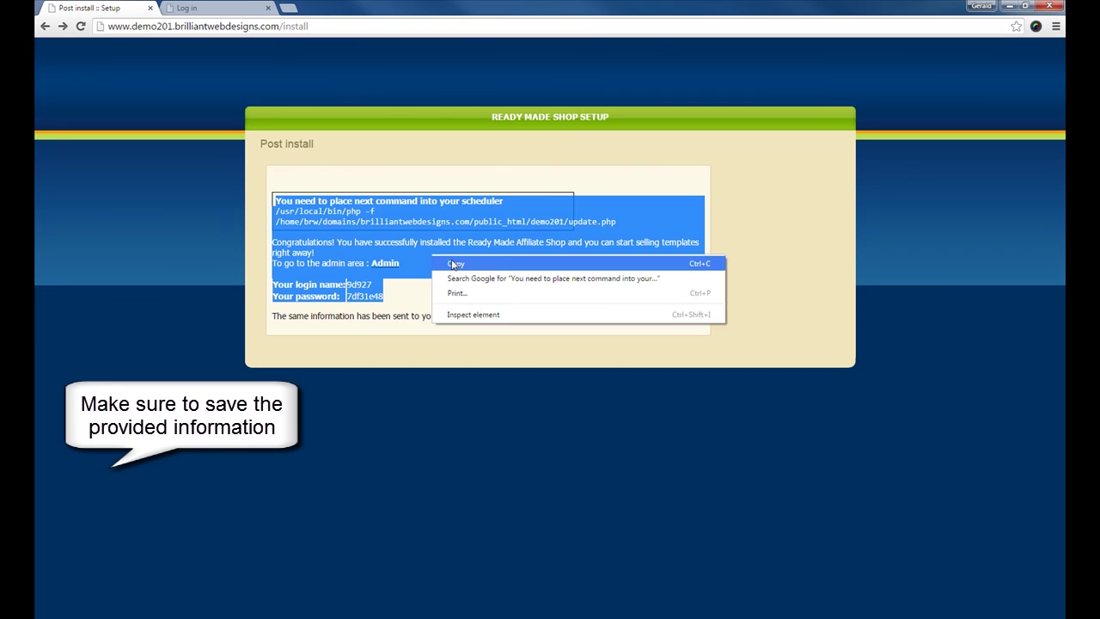
click(452, 264)
click(404, 284)
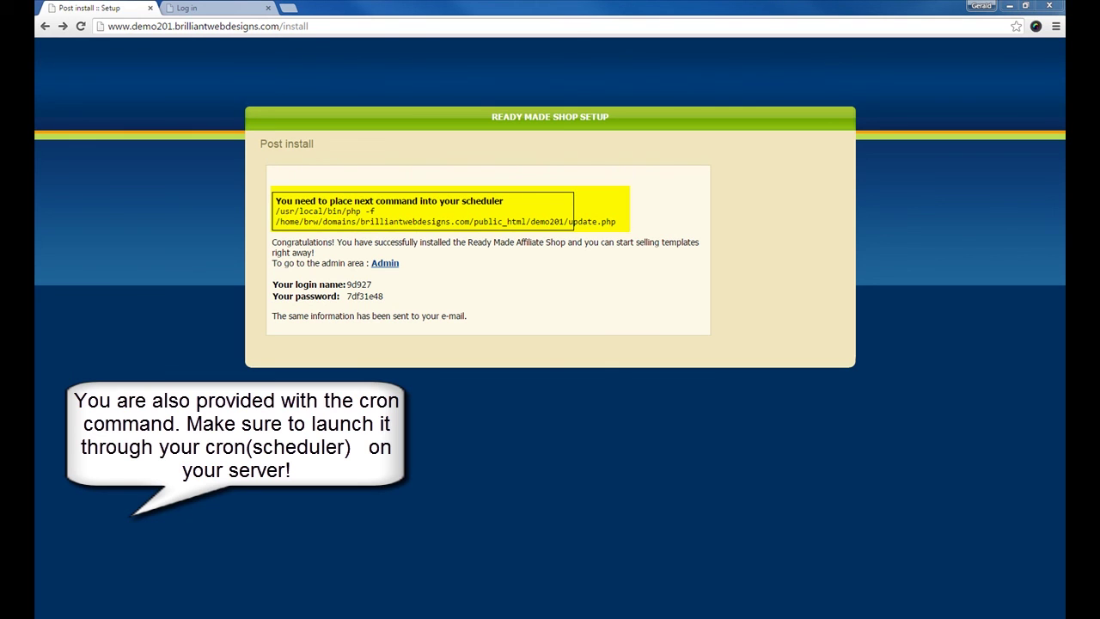
Copy the generated login name and password from the install details into the RMS Admin login form
double_click(359, 285)
click(220, 7)
click(361, 209)
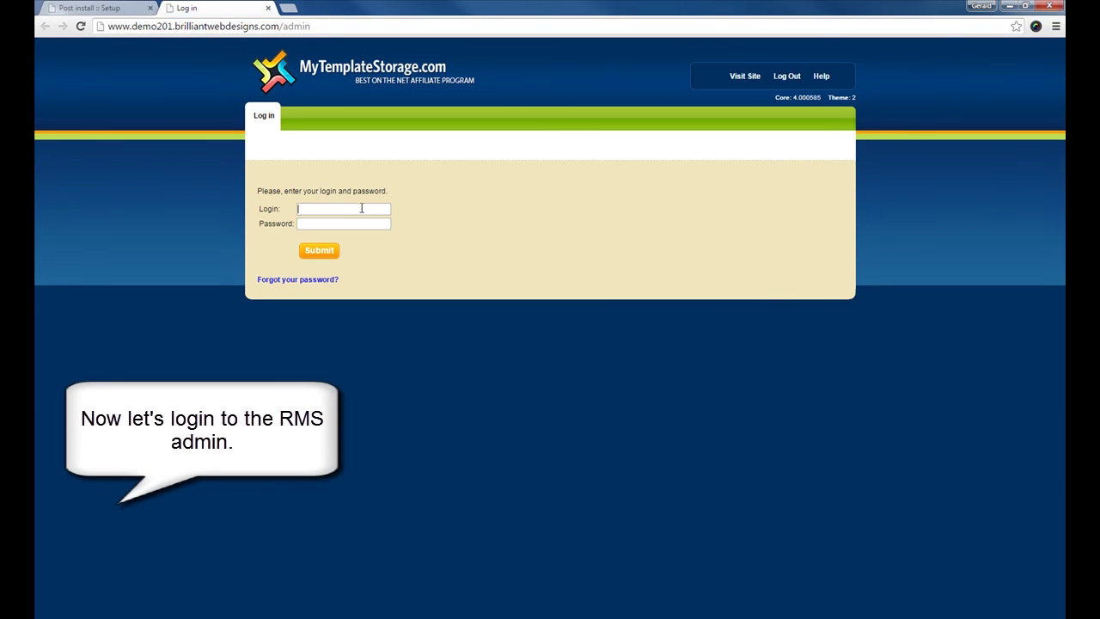
key(ctrl+v)
click(118, 7)
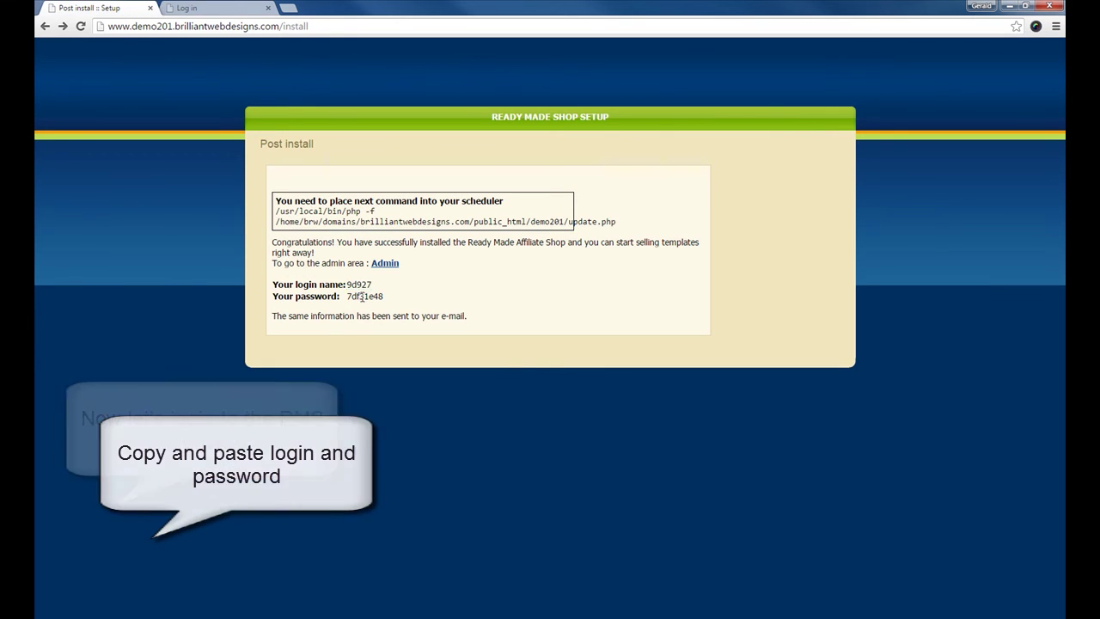
double_click(361, 296)
click(207, 8)
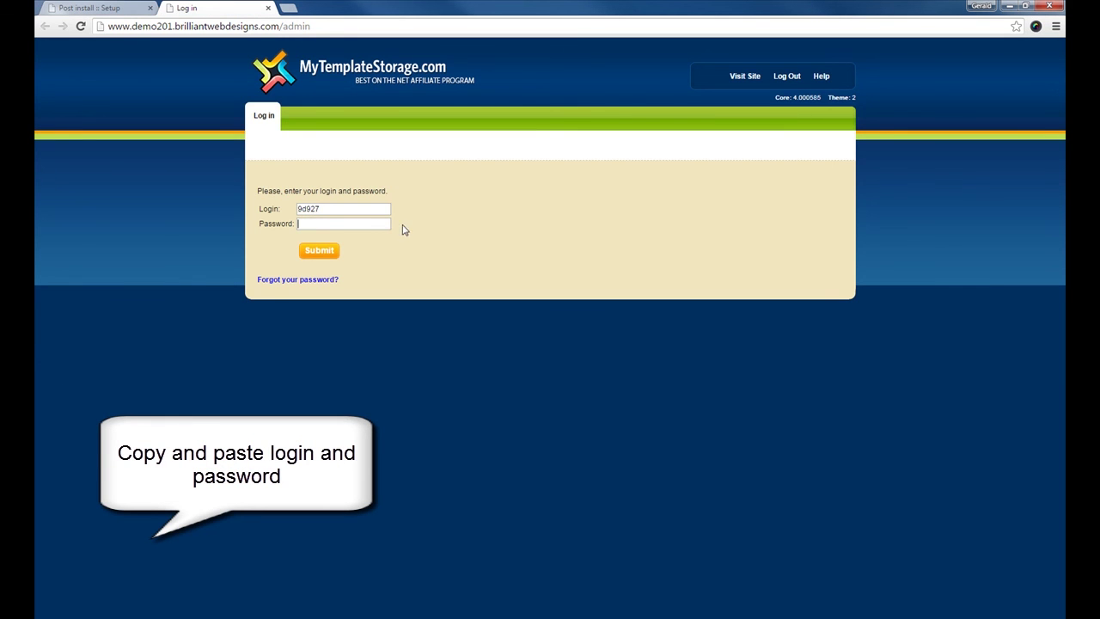
key(ctrl+v)
Log in, save the password in the browser, and open the default-theme storefront in a new tab
click(324, 252)
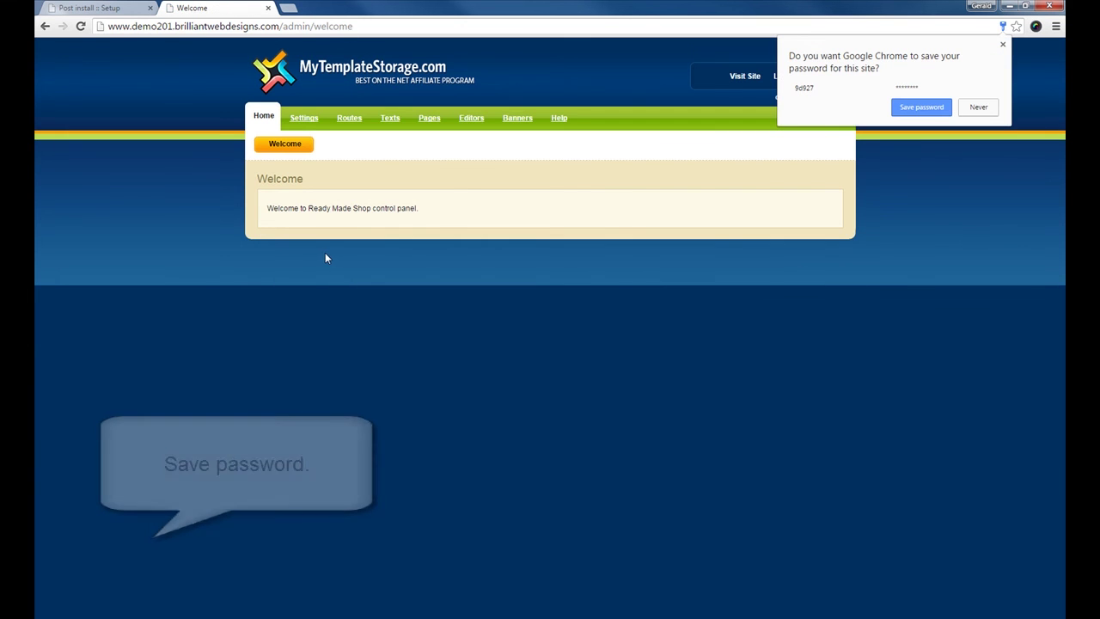
click(915, 109)
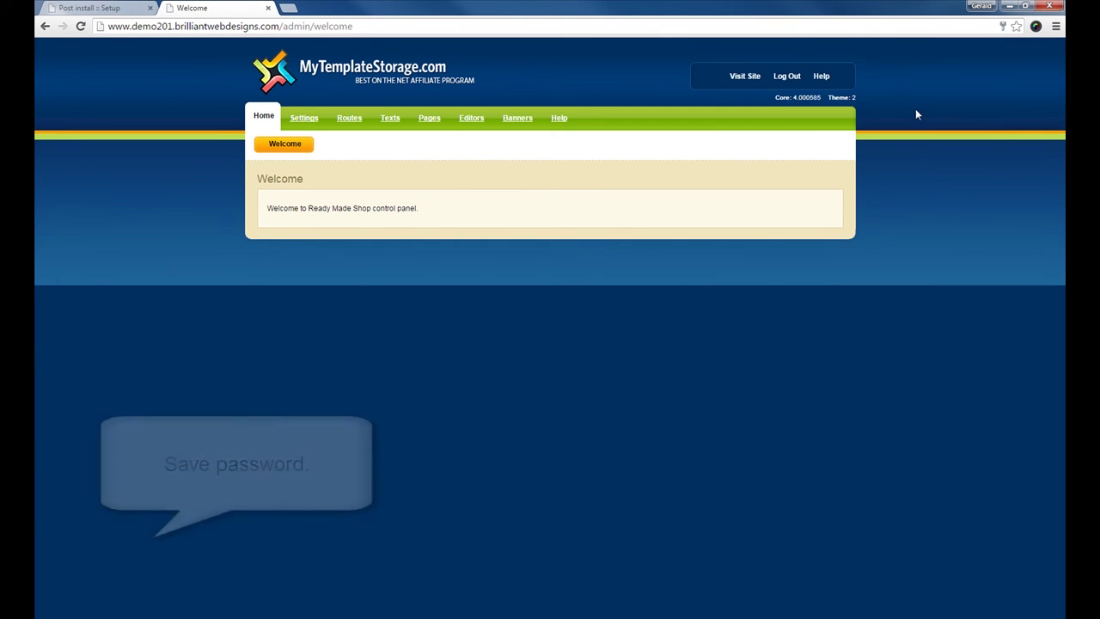
click(741, 82)
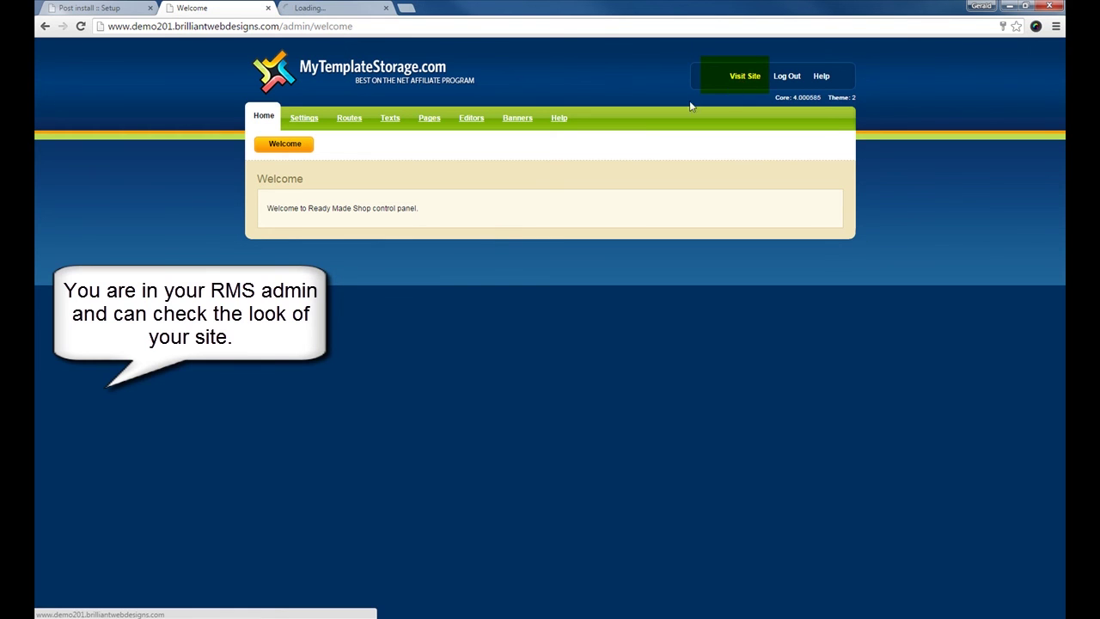
click(341, 12)
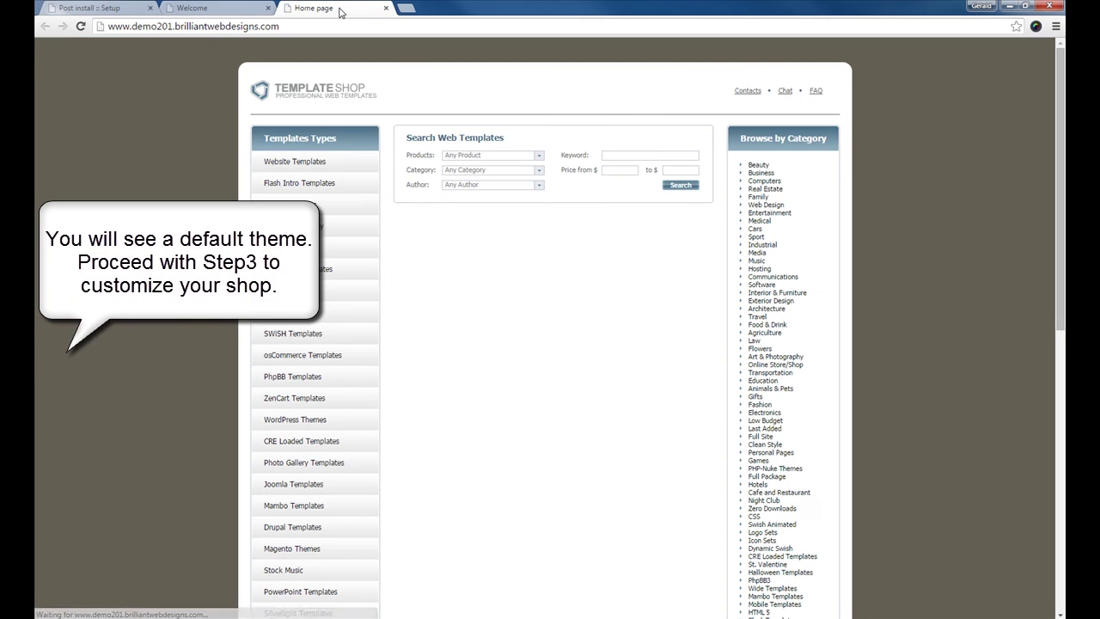